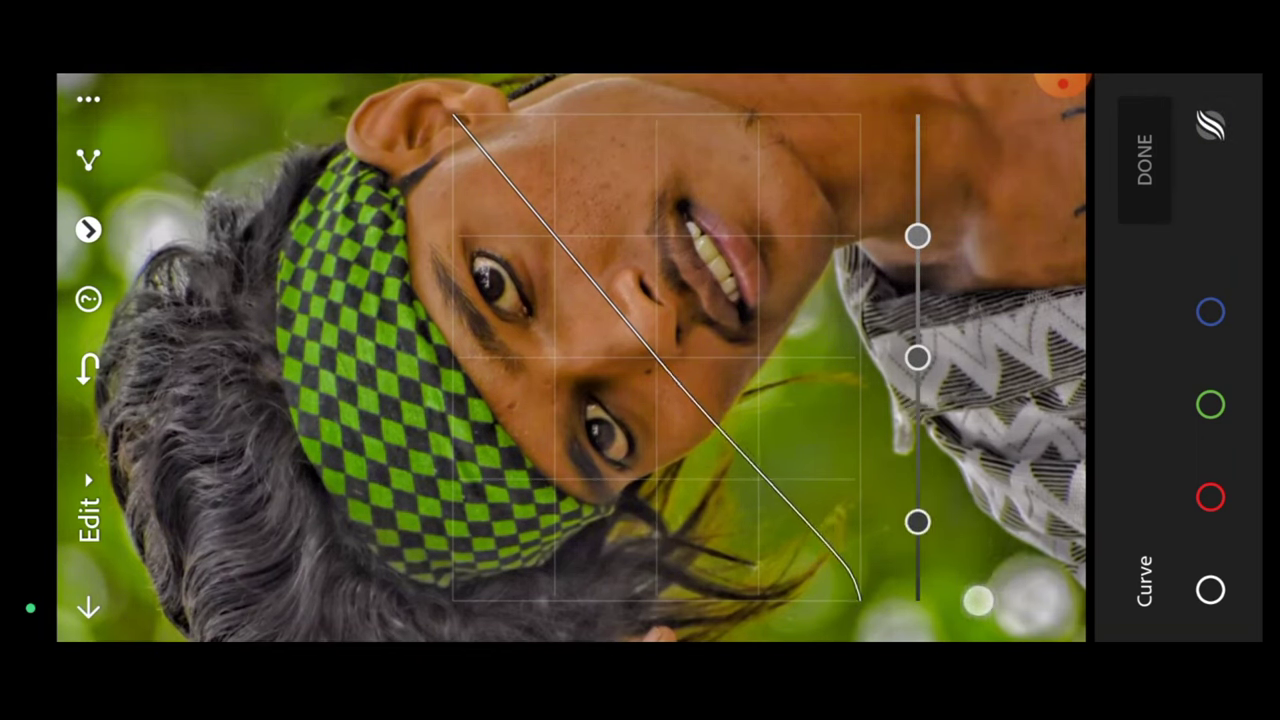
Step: Apply the reshaped tone curve to the portrait
left_click(1145, 160)
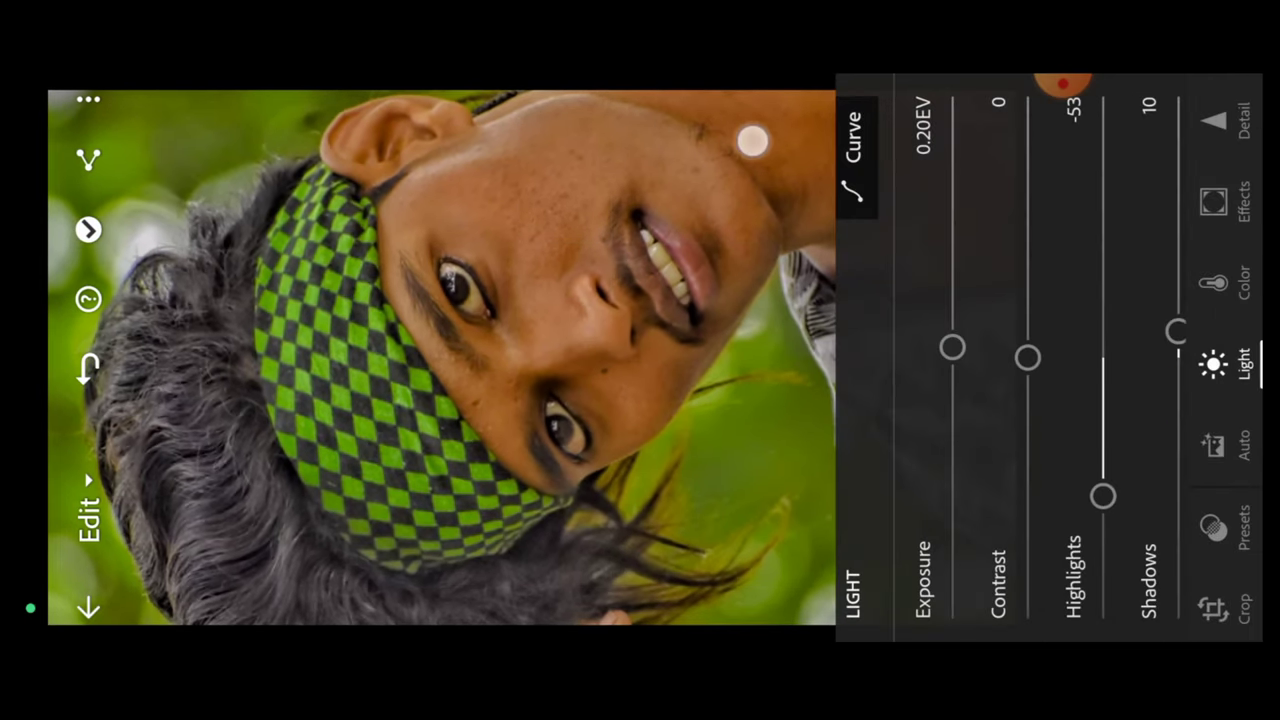
Step: Raise Blacks to -36, comparing the edit against the original
left_click(752, 141)
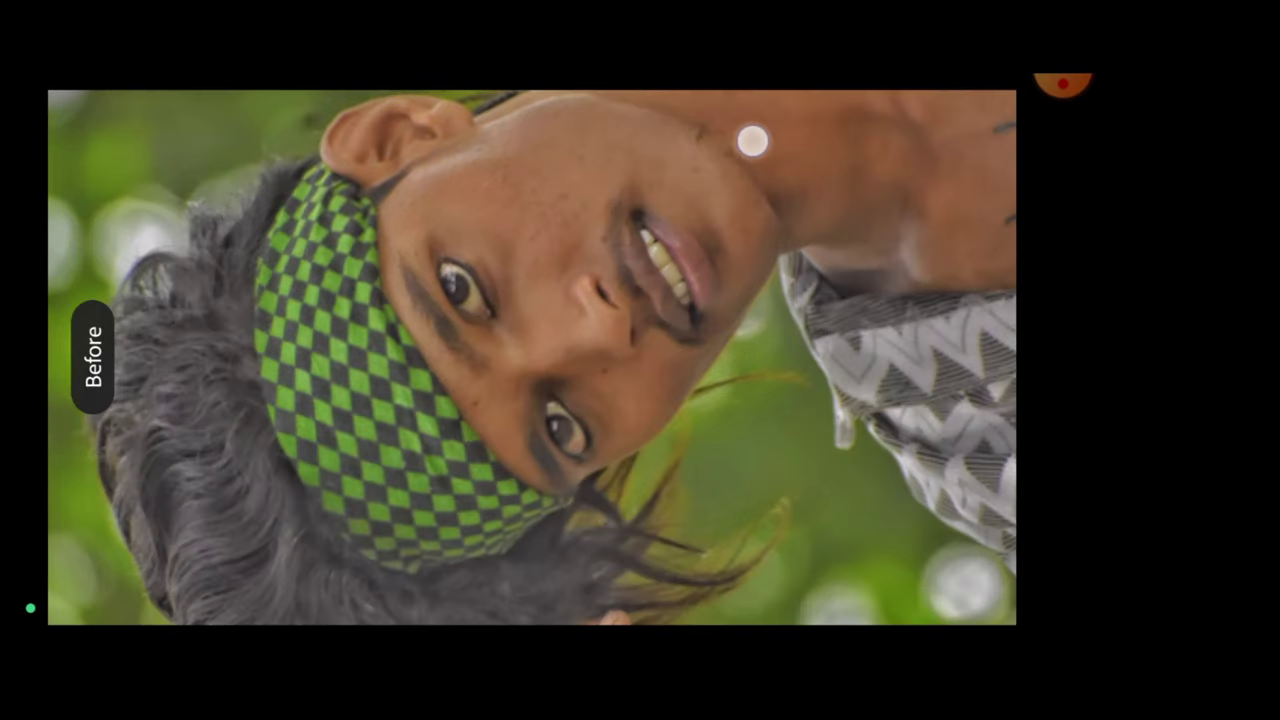
left_click_drag(1060, 233, 876, 233)
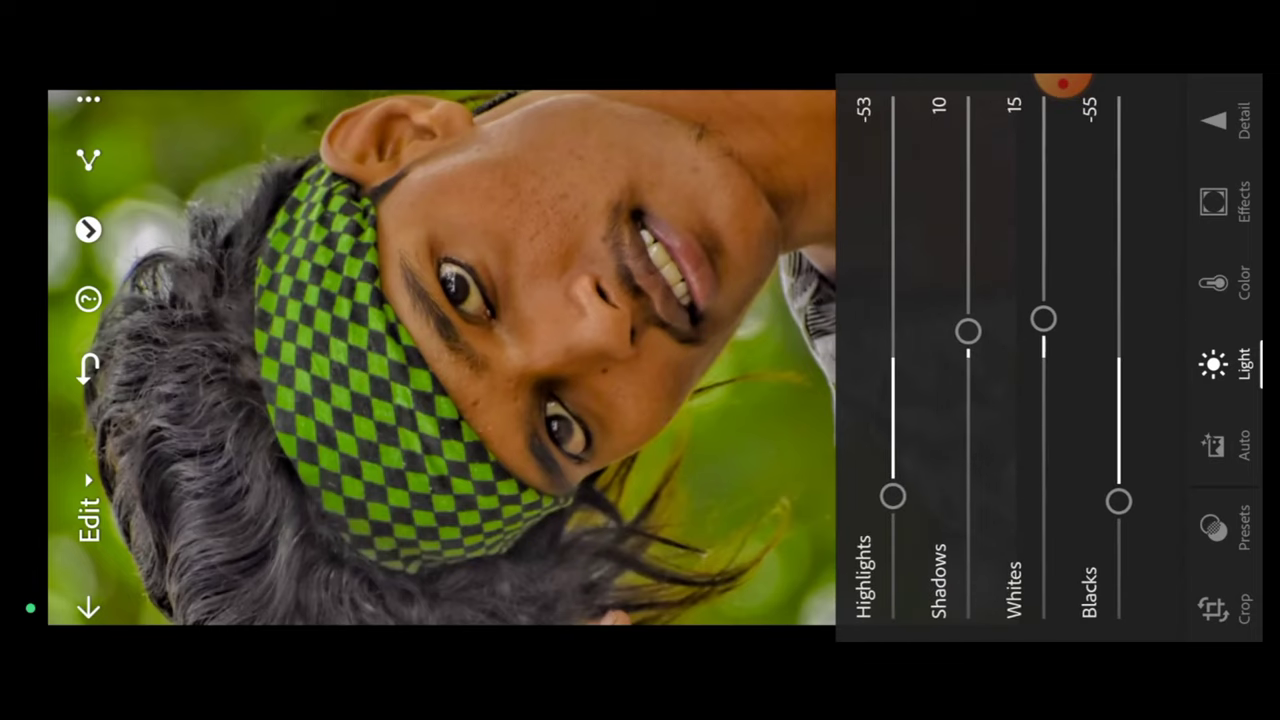
mouse_move(1111, 300)
left_mouse_down()
mouse_move(1106, 241)
mouse_move(1106, 253)
left_mouse_up()
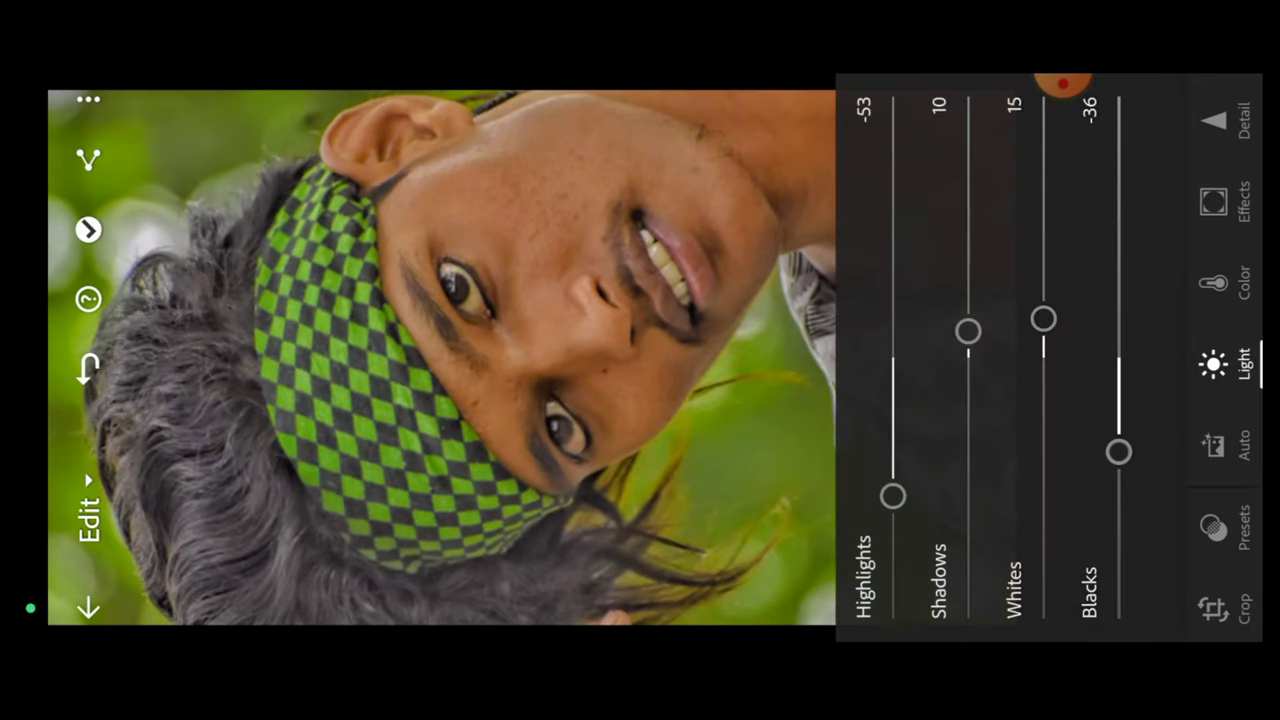
left_click(1213, 365)
left_click(963, 183)
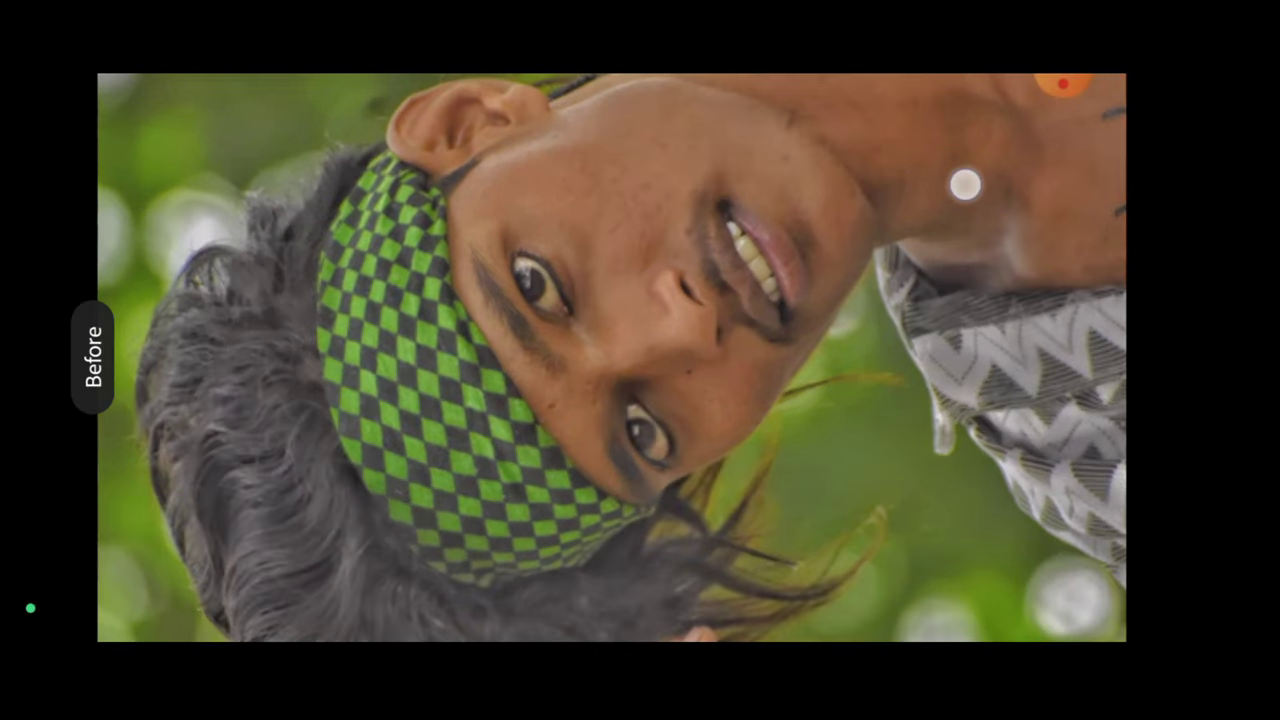
Step: Set Vibrance 32, Tint 7 and Temp -5 in the Color settings
left_click(1233, 351)
left_click(1213, 283)
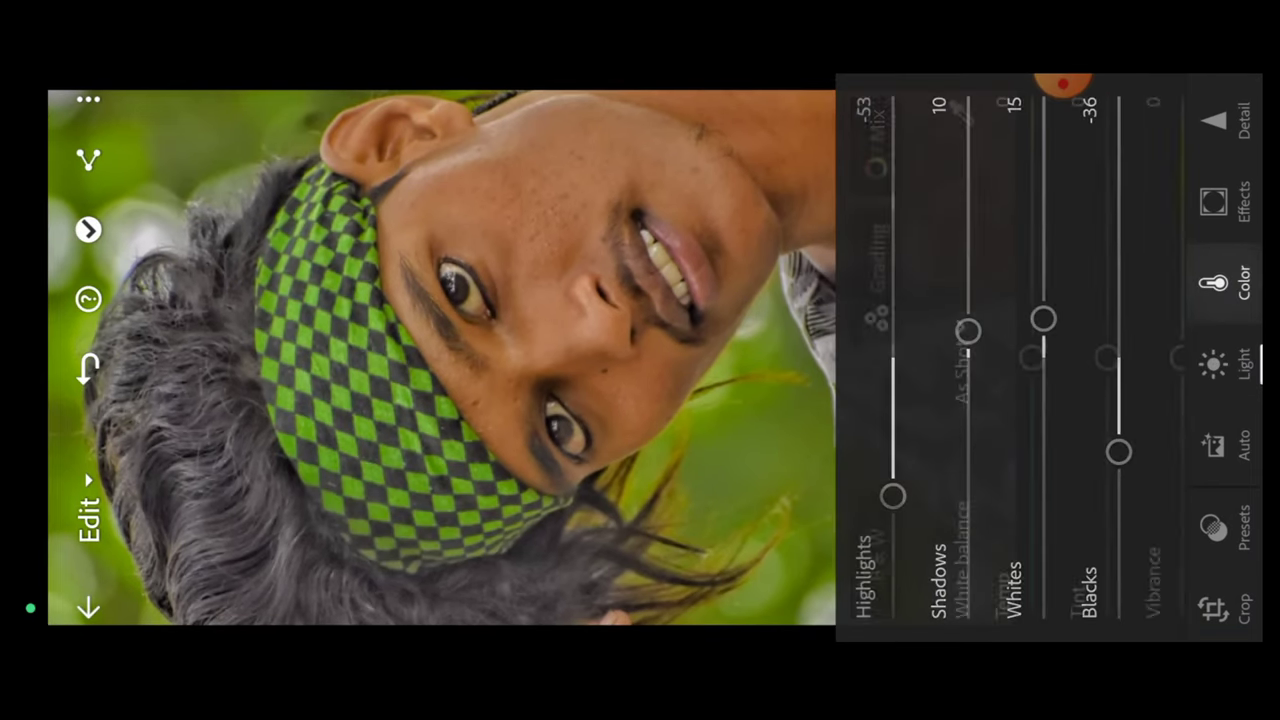
left_click_drag(1093, 209, 940, 200)
mouse_move(1052, 357)
left_mouse_down()
mouse_move(1046, 230)
mouse_move(1046, 273)
left_mouse_up()
left_click_drag(976, 383, 979, 396)
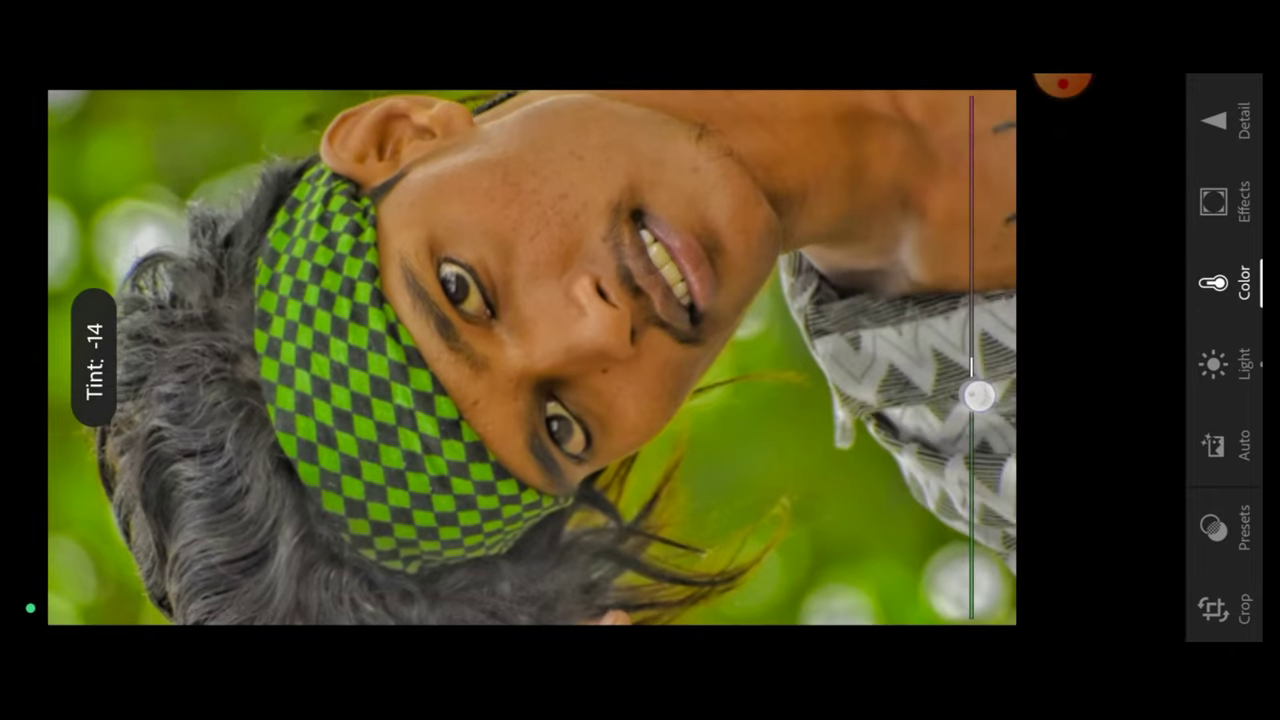
left_click_drag(984, 334, 983, 331)
mouse_move(894, 357)
left_mouse_down()
mouse_move(914, 420)
mouse_move(920, 392)
left_mouse_up()
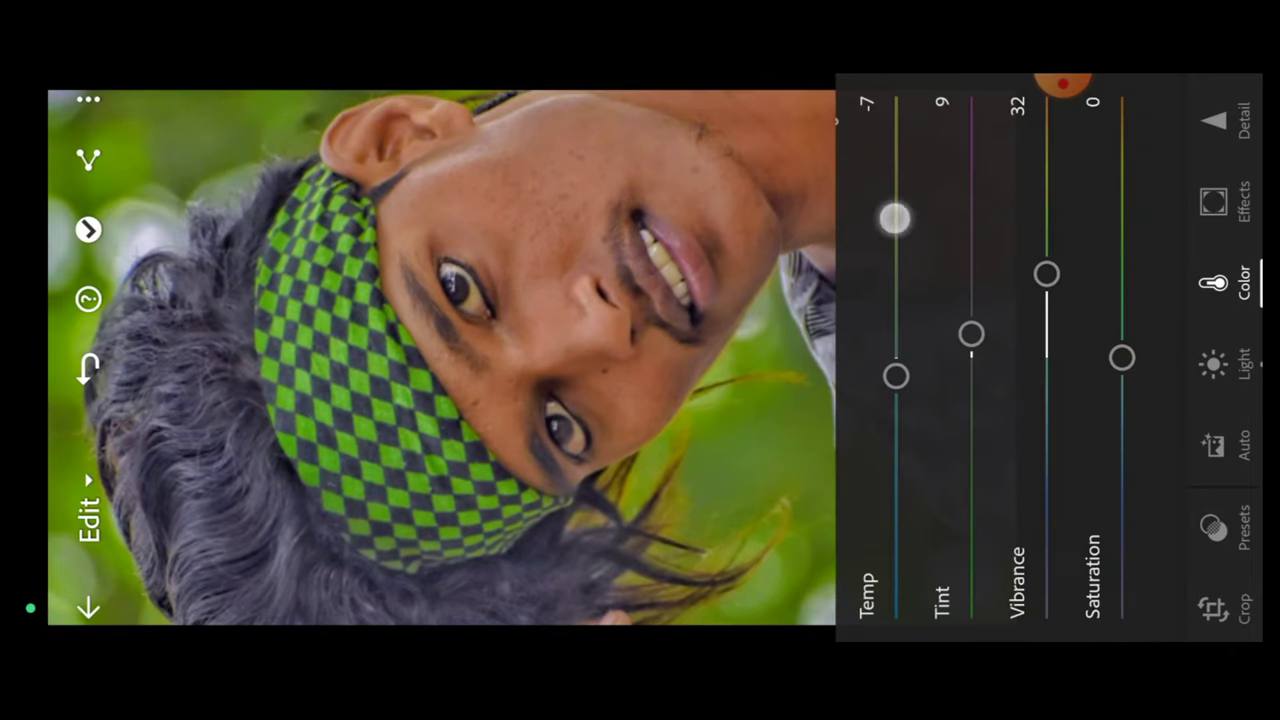
Step: Brighten the reds with the Red Luminance slider in Color Mix
left_click_drag(947, 195, 1097, 195)
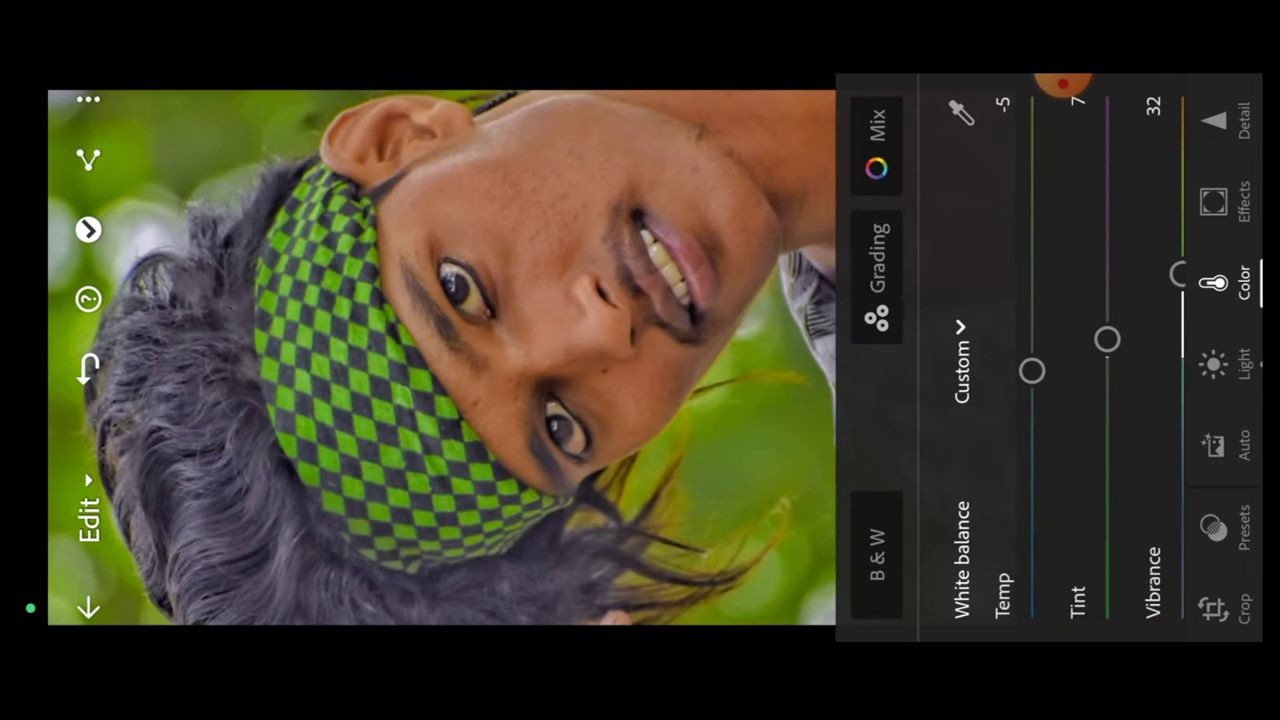
left_click(877, 133)
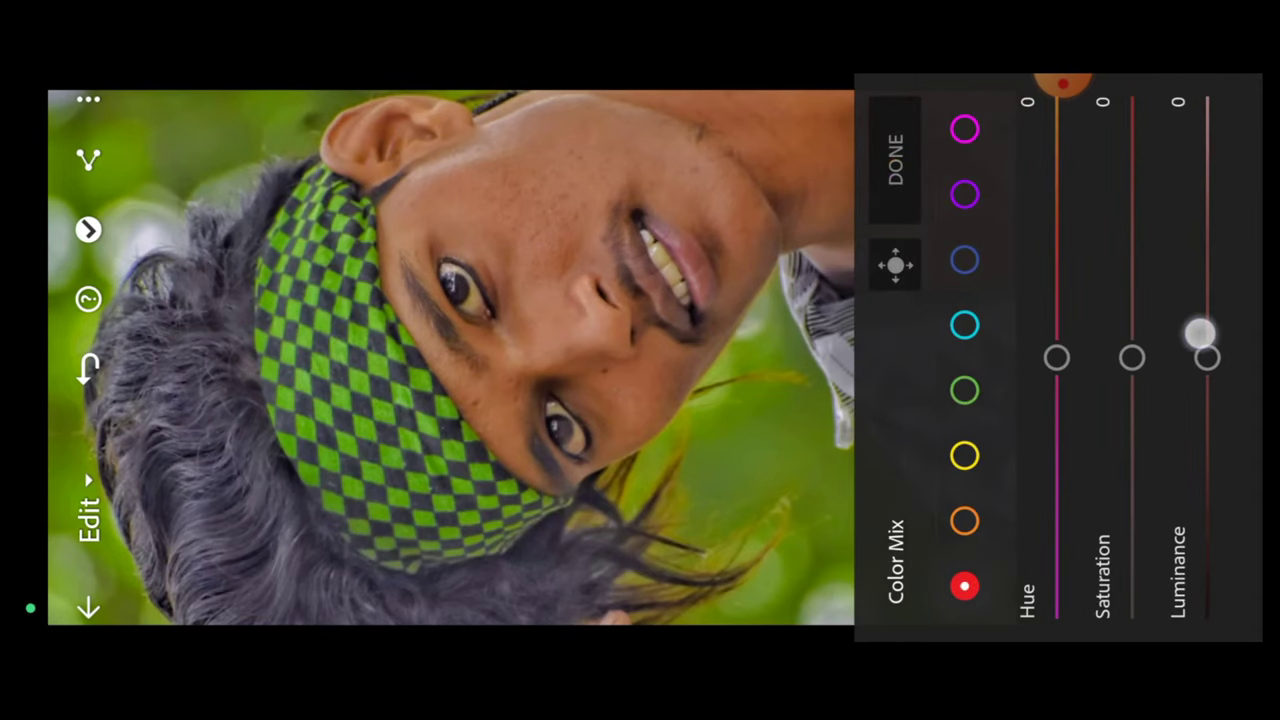
left_click_drag(1200, 333, 1206, 237)
Step: Brighten and desaturate the oranges; set yellow hue near 33 with lower saturation
left_click(962, 510)
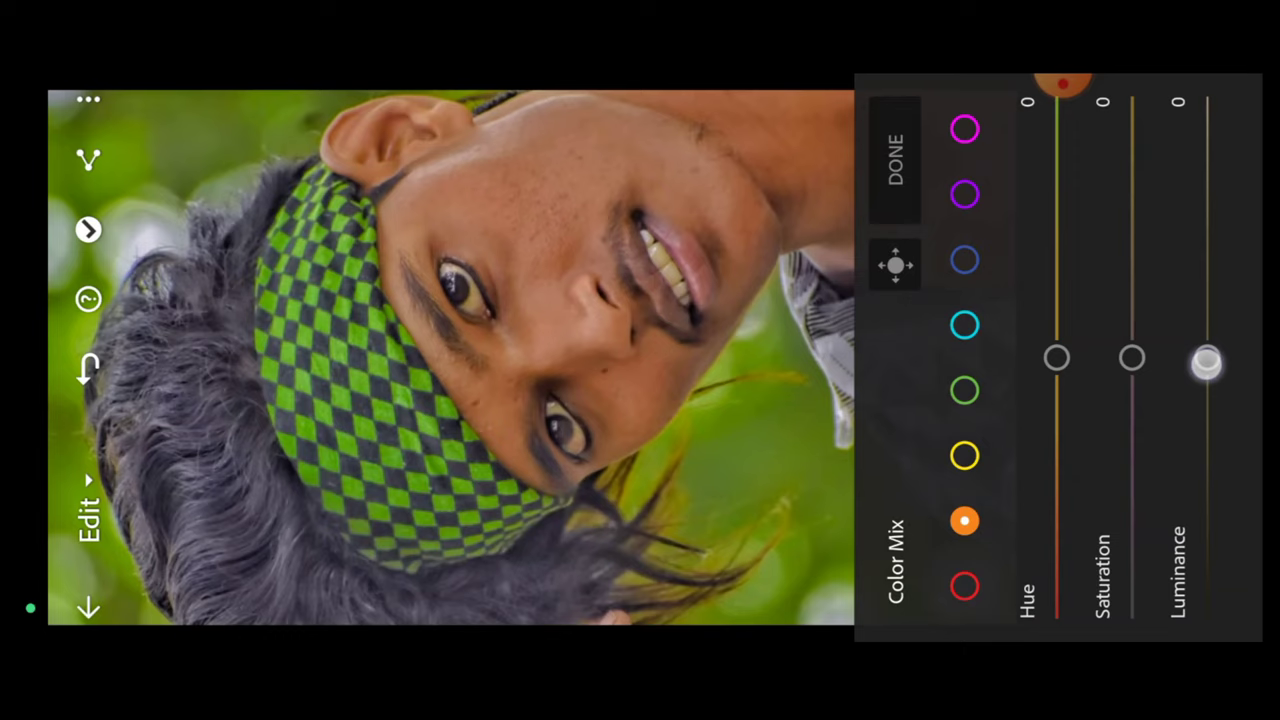
mouse_move(1206, 363)
left_mouse_down()
mouse_move(1209, 137)
mouse_move(1232, 189)
mouse_move(1211, 198)
left_mouse_up()
mouse_move(1131, 357)
left_mouse_down()
mouse_move(1137, 455)
mouse_move(1137, 418)
left_mouse_up()
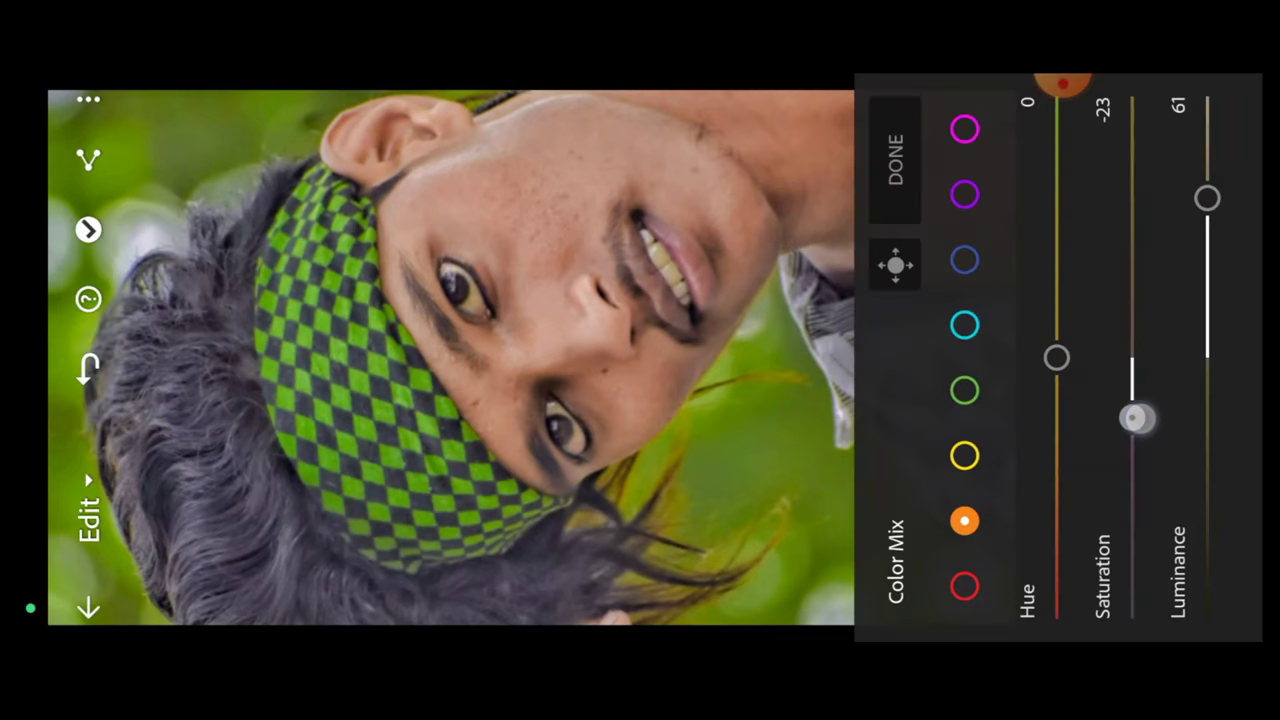
left_click(978, 440)
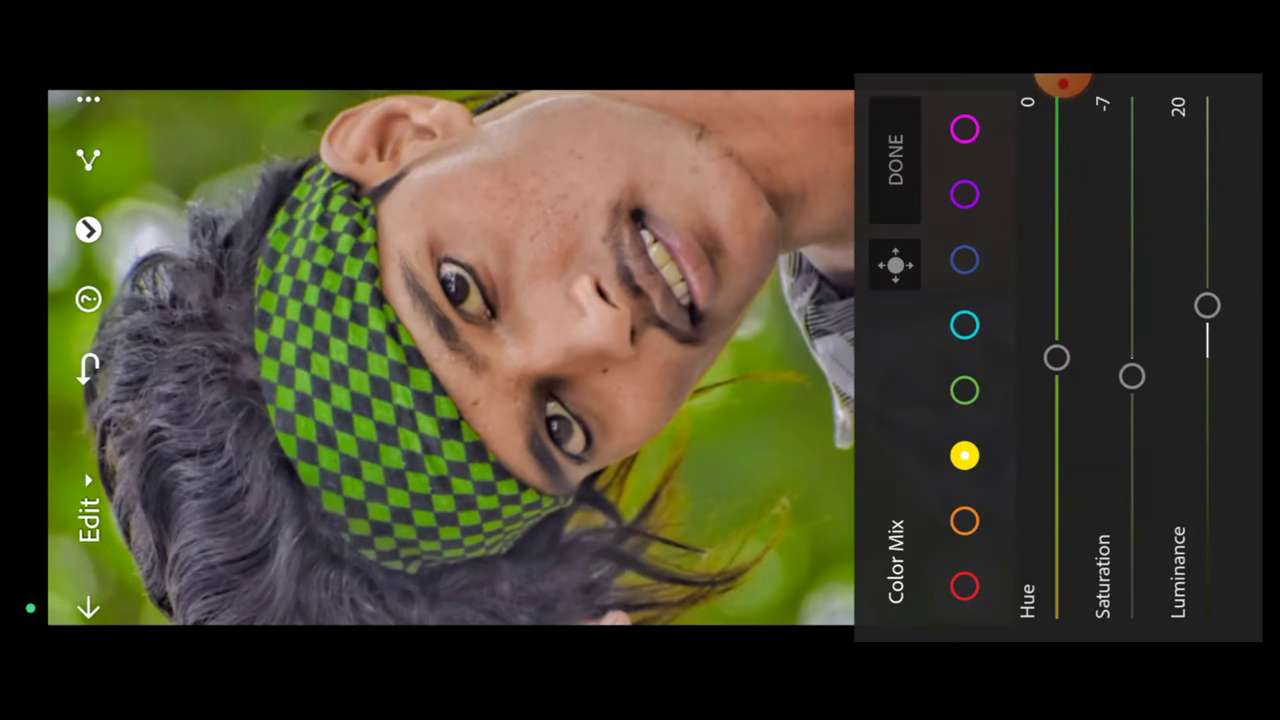
left_click_drag(1132, 232, 1157, 103)
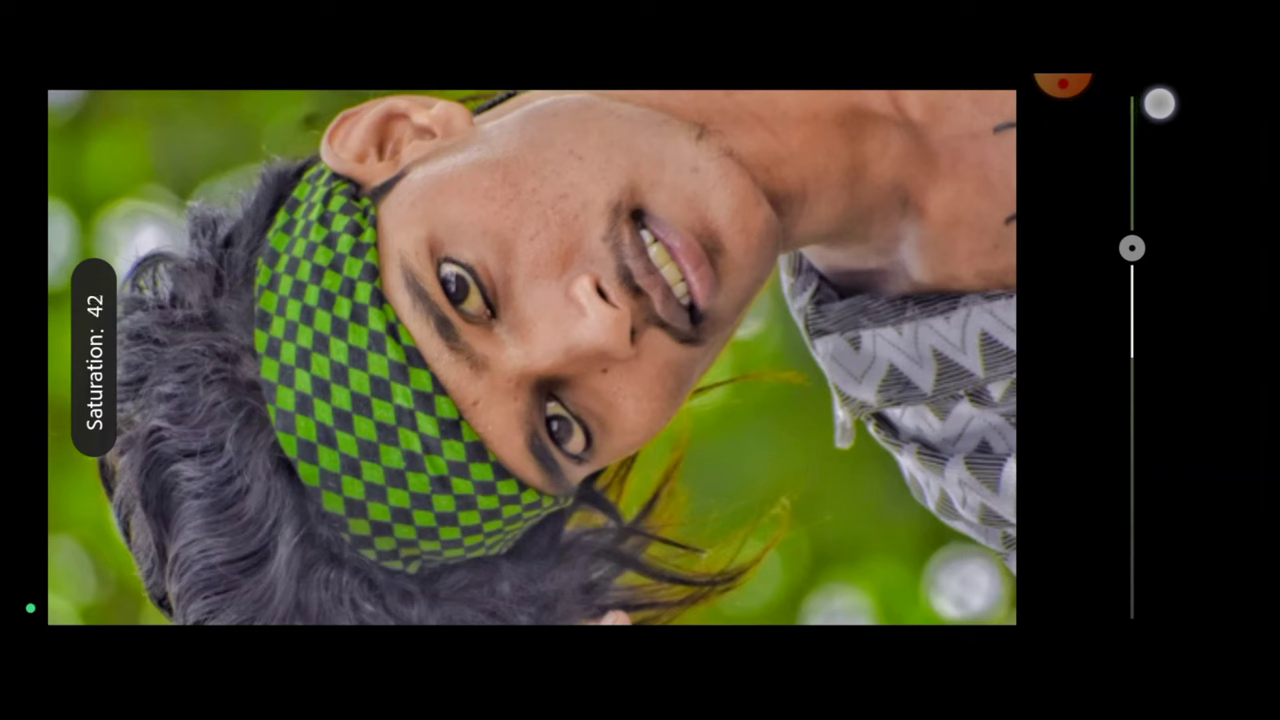
left_click_drag(1057, 380, 1054, 516)
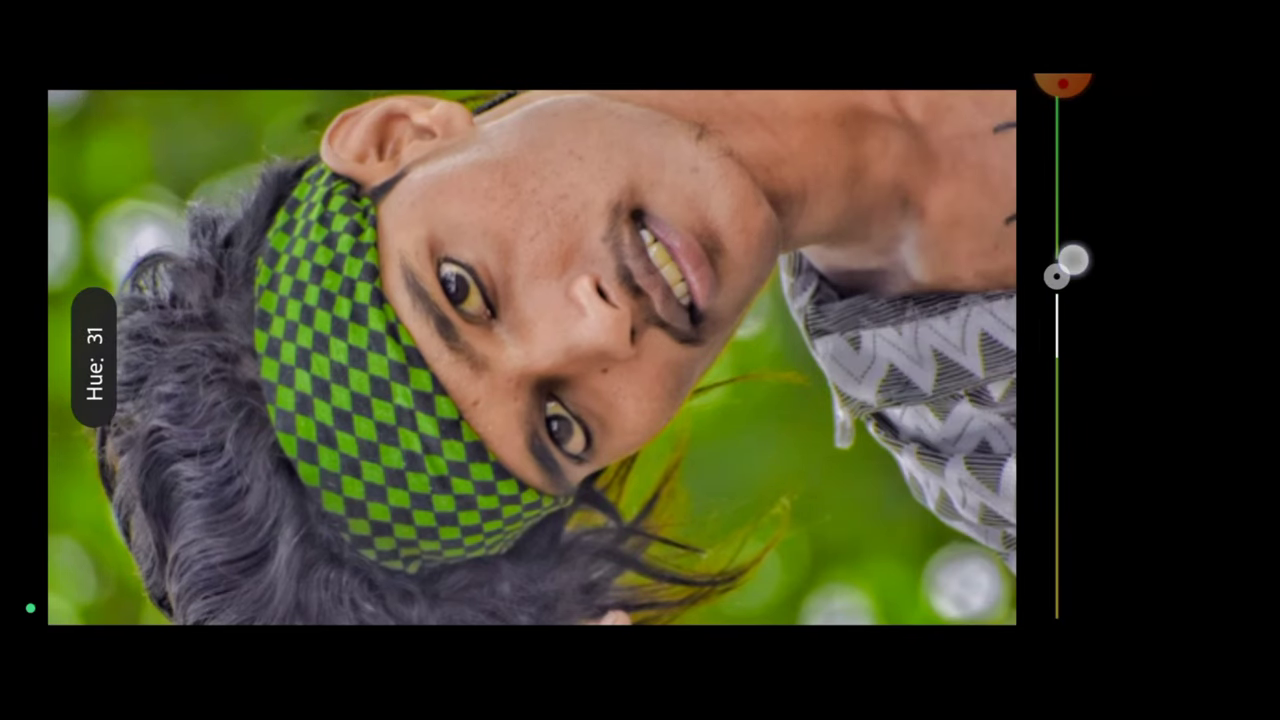
left_click_drag(1073, 260, 1060, 268)
left_click_drag(1131, 250, 1131, 415)
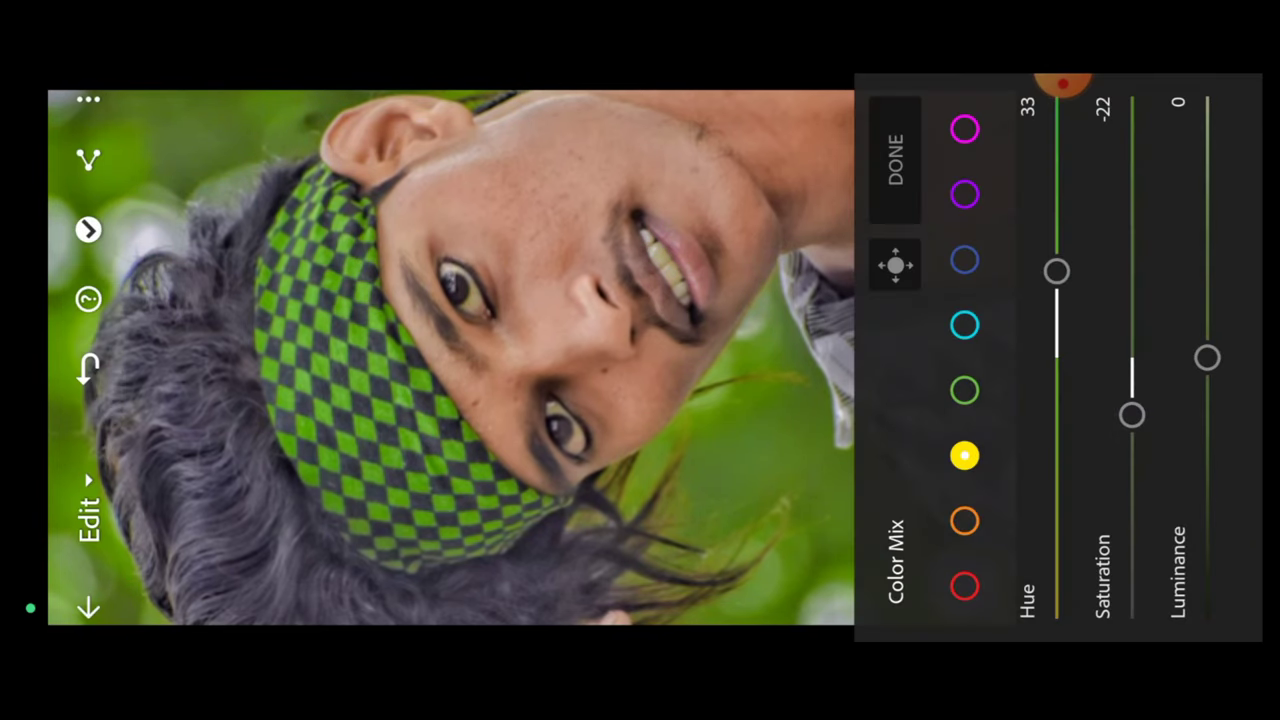
Step: Shift greens toward deep green and desaturate them; set blues to saturation 18, hue -80
left_click(965, 390)
left_click_drag(1056, 357, 1052, 126)
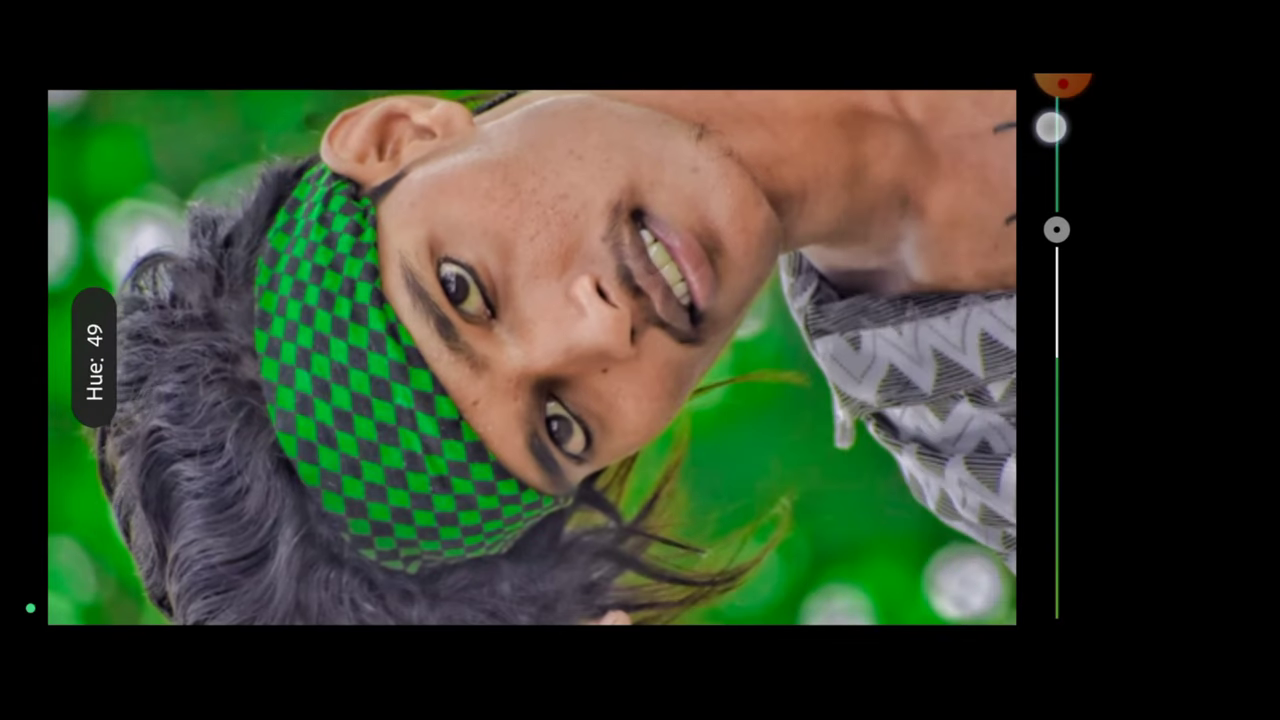
mouse_move(1131, 265)
left_mouse_down()
mouse_move(1123, 509)
mouse_move(1156, 397)
mouse_move(1131, 489)
mouse_move(1131, 607)
left_mouse_up()
left_click(965, 325)
left_click(965, 260)
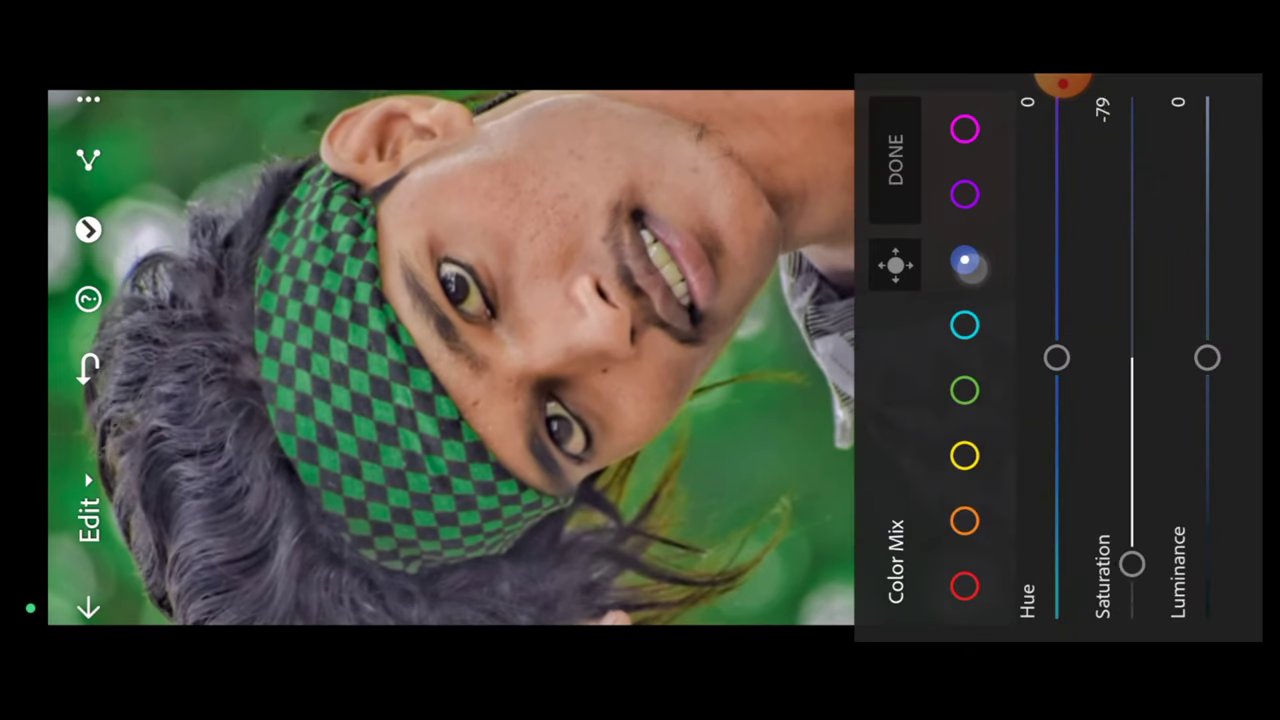
mouse_move(1131, 563)
left_mouse_down()
mouse_move(1131, 515)
mouse_move(1131, 618)
left_mouse_up()
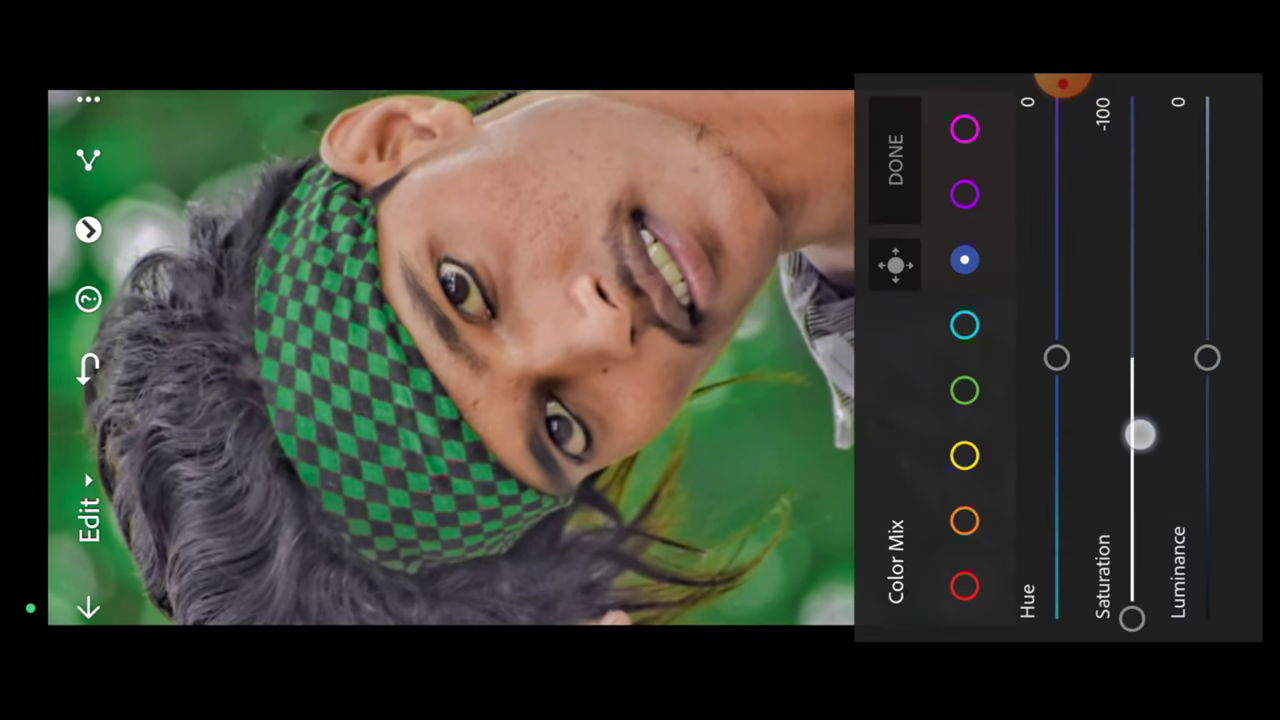
left_click_drag(1140, 434, 1131, 310)
left_click_drag(1056, 357, 1056, 567)
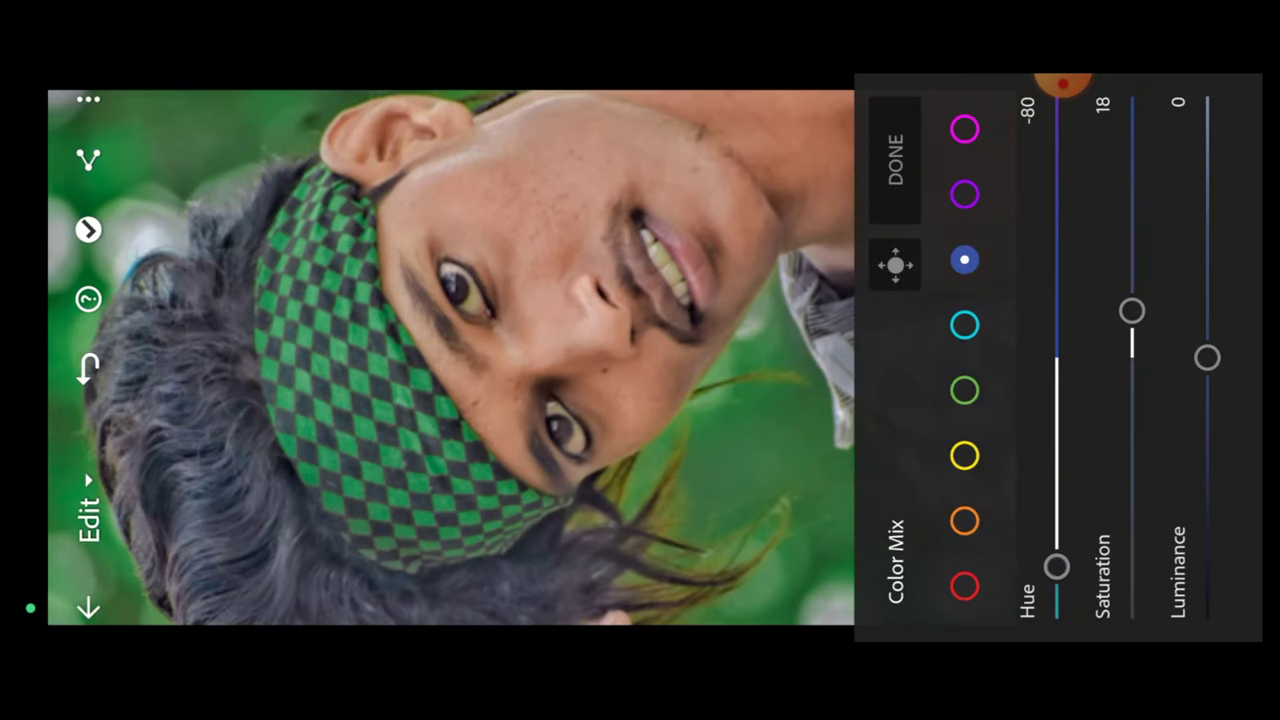
Step: Set purple saturation to 40, shift the purple hue, and close Color Mix
left_click(965, 194)
mouse_move(1131, 357)
left_mouse_down()
mouse_move(1131, 614)
mouse_move(1131, 253)
left_mouse_up()
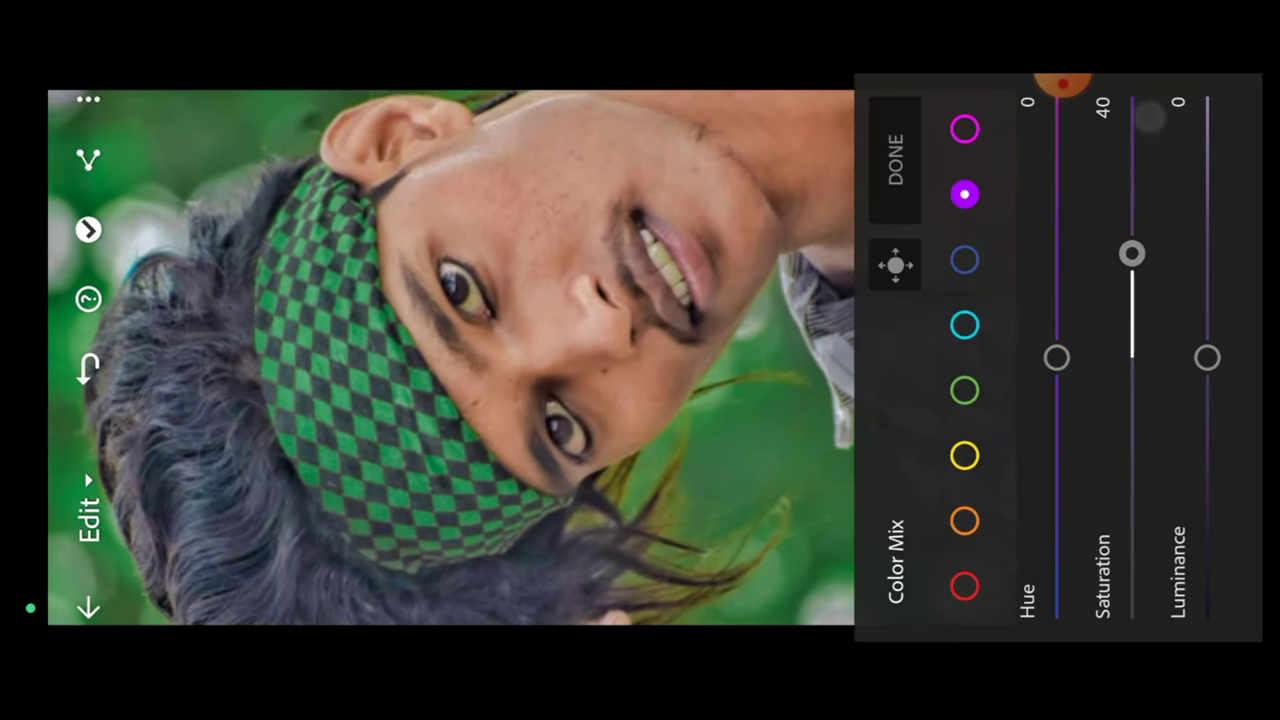
left_click_drag(1056, 357, 1080, 542)
left_click(879, 152)
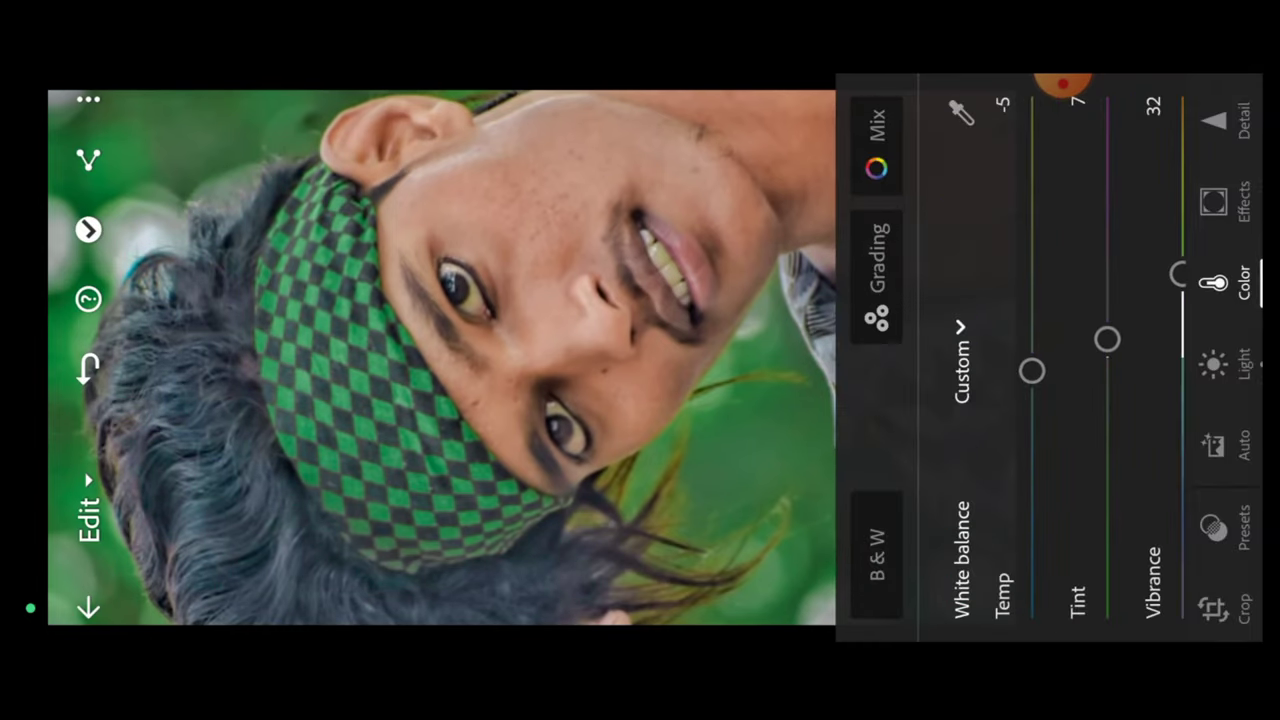
Step: Compare the colour-graded edit against the original photo
left_click(1236, 297)
left_click(1020, 197)
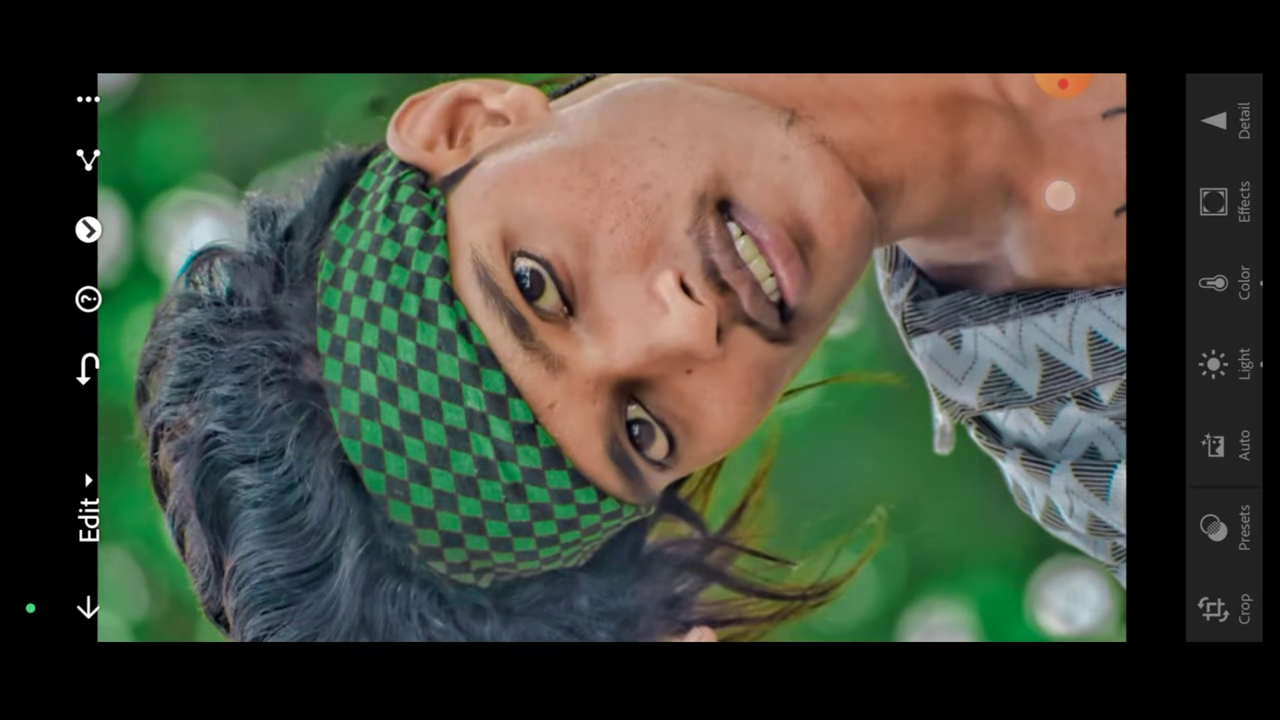
left_click(1060, 196)
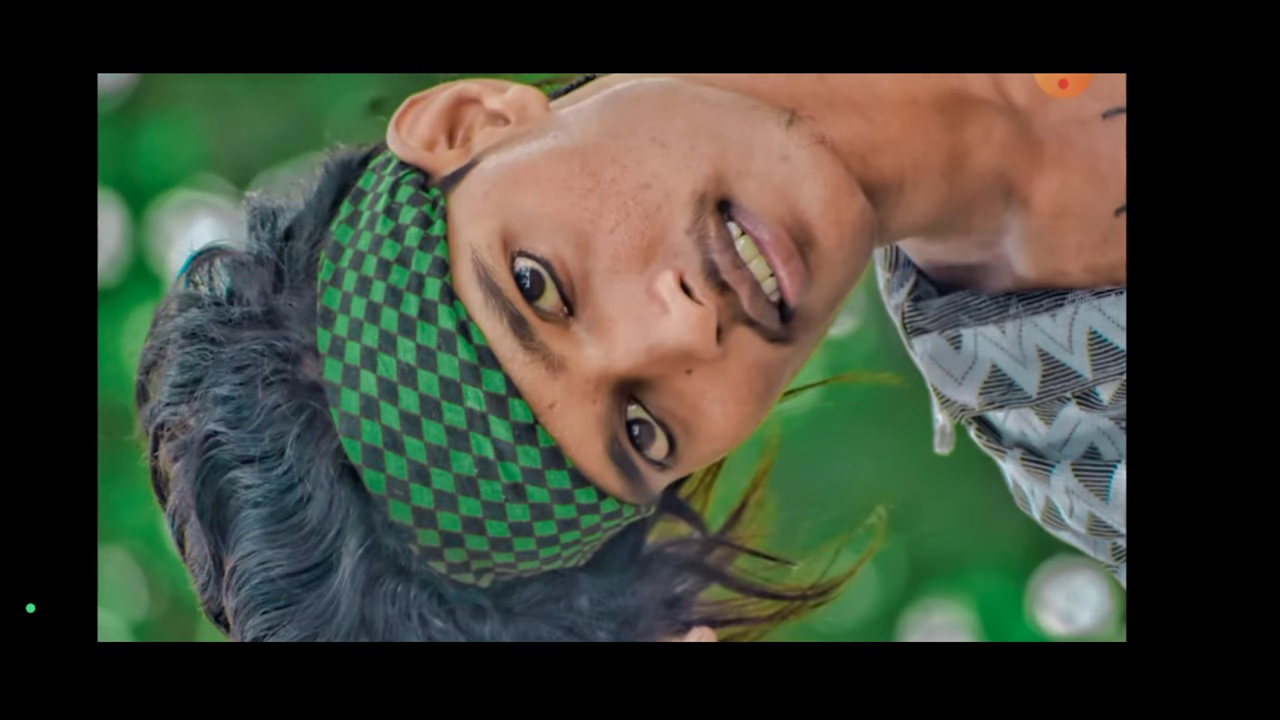
left_click(1075, 202)
left_click_drag(1245, 260, 1245, 360)
Step: Set Clarity 13, Dehaze 6 and a -30 vignette with Feather 48, Roundness 5
left_click(1217, 303)
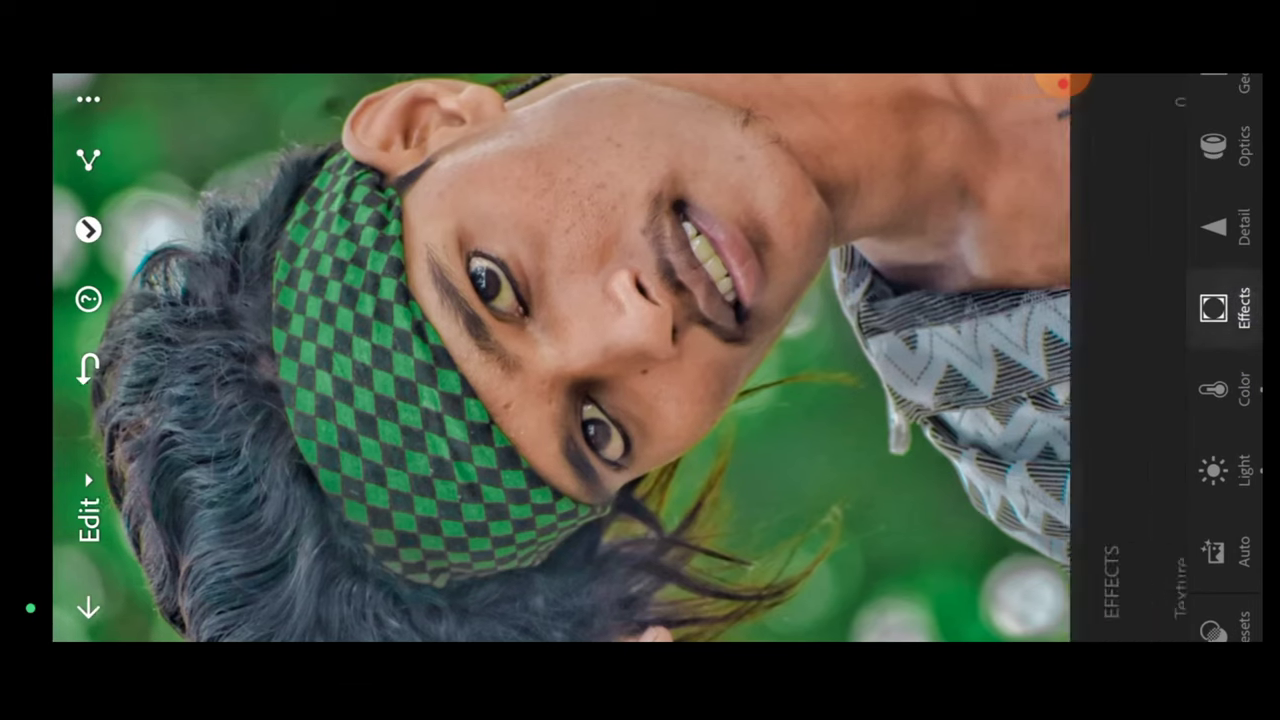
left_click_drag(1024, 238, 986, 209)
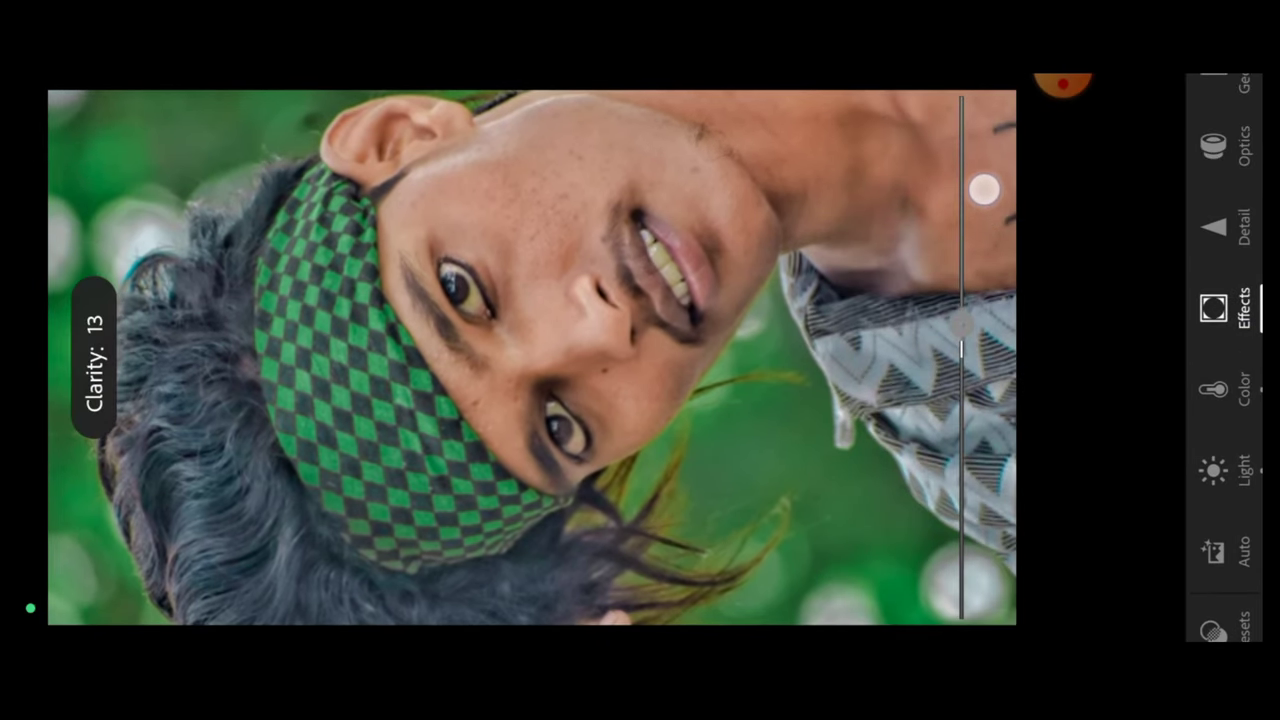
mouse_move(984, 189)
left_mouse_down()
mouse_move(958, 229)
mouse_move(989, 211)
mouse_move(1058, 297)
left_mouse_up()
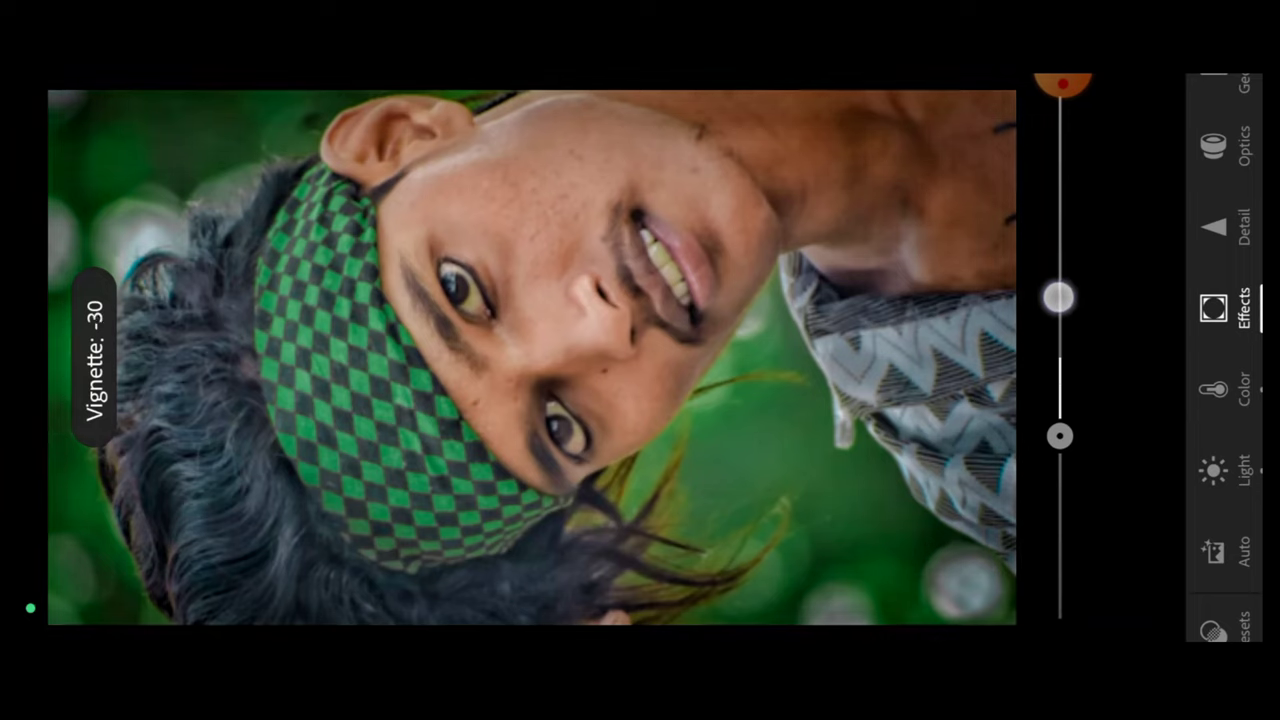
mouse_move(1080, 291)
left_mouse_down()
mouse_move(1080, 363)
mouse_move(1086, 163)
left_mouse_up()
mouse_move(1110, 210)
left_mouse_down()
mouse_move(1052, 212)
mouse_move(1112, 366)
mouse_move(1080, 114)
mouse_move(1097, 243)
mouse_move(1122, 234)
mouse_move(1000, 226)
left_mouse_up()
mouse_move(1054, 357)
left_mouse_down()
mouse_move(1057, 166)
mouse_move(1080, 251)
mouse_move(1079, 210)
mouse_move(1077, 234)
mouse_move(1160, 212)
left_mouse_up()
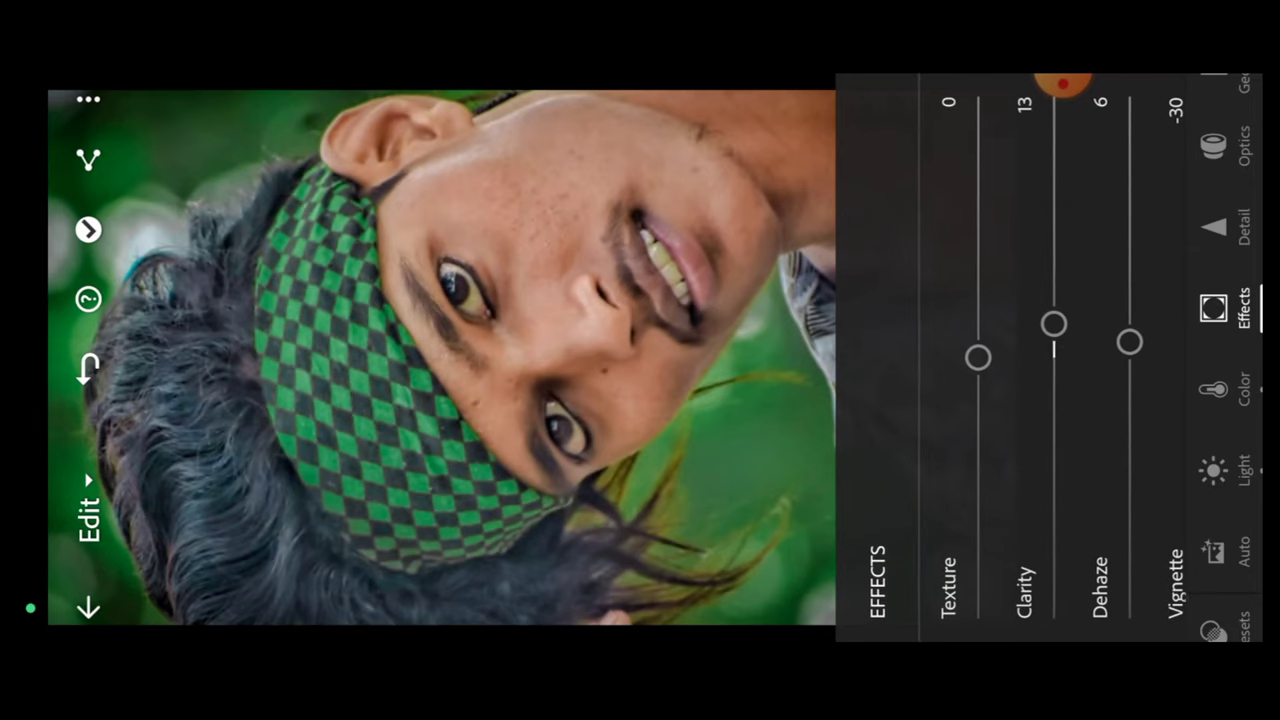
left_click(1213, 228)
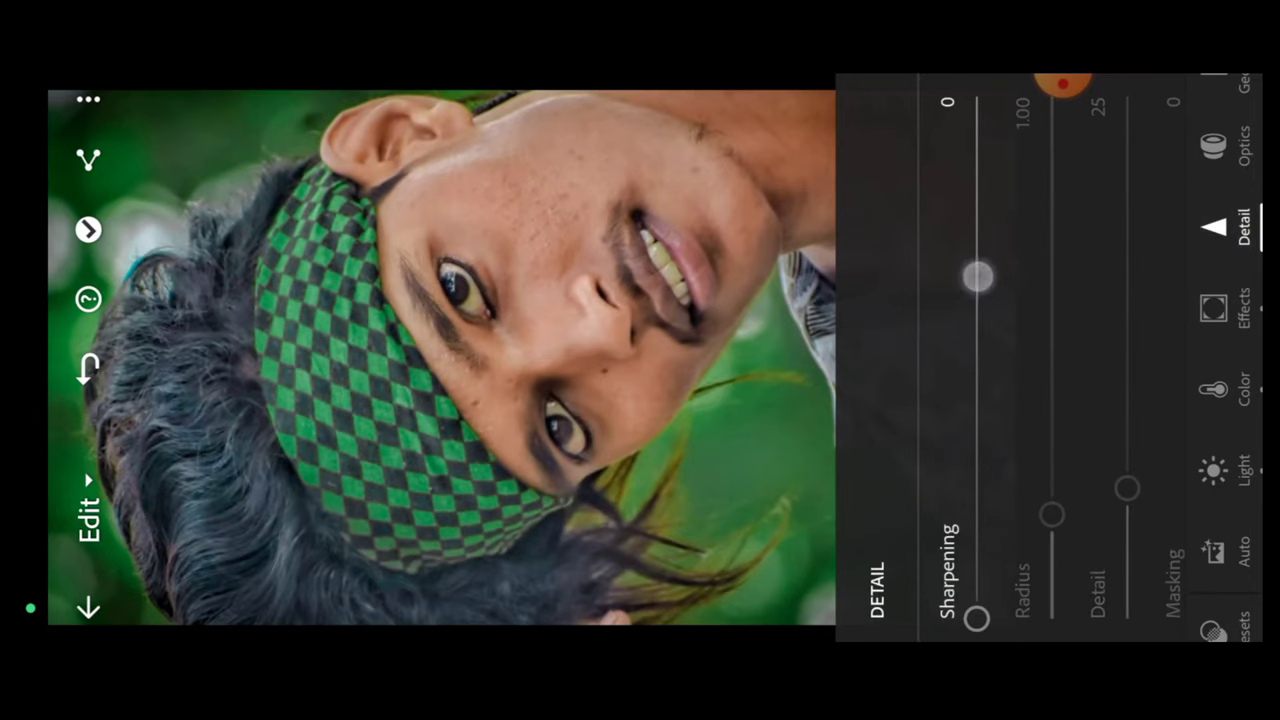
left_click_drag(978, 276, 978, 263)
left_click(1213, 228)
left_click(1018, 207)
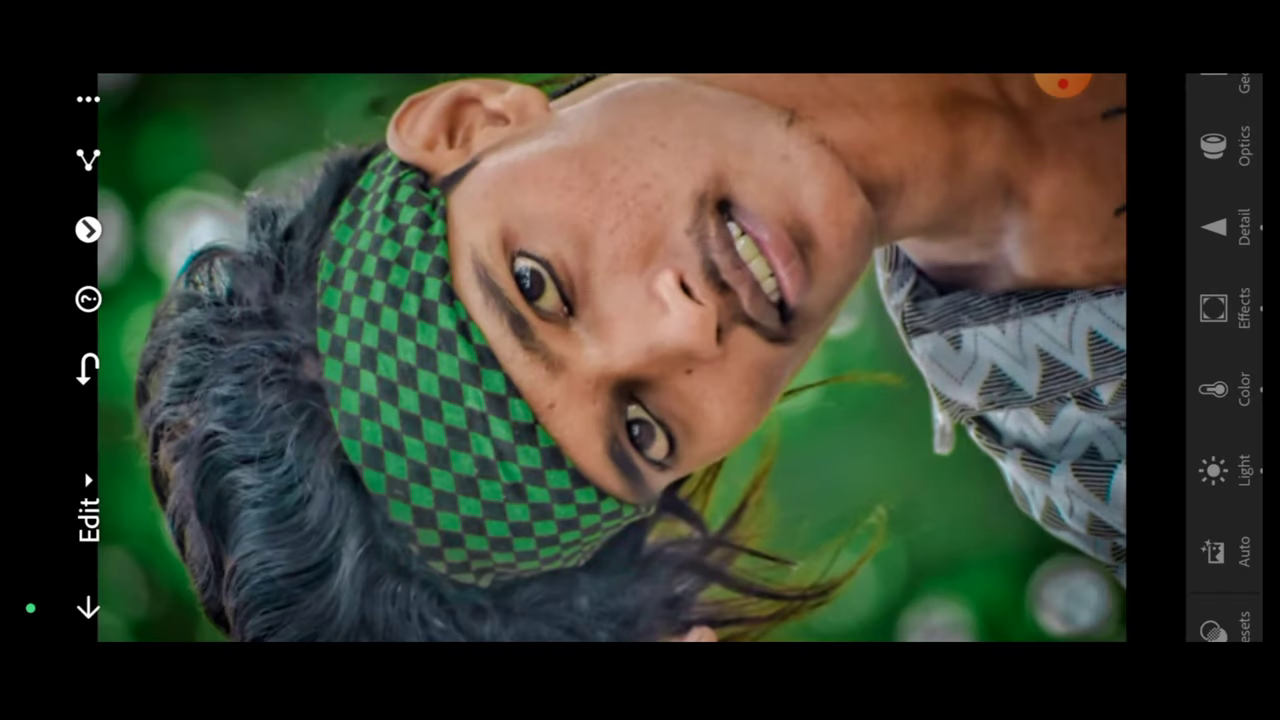
left_click(1062, 85)
left_click(1109, 189)
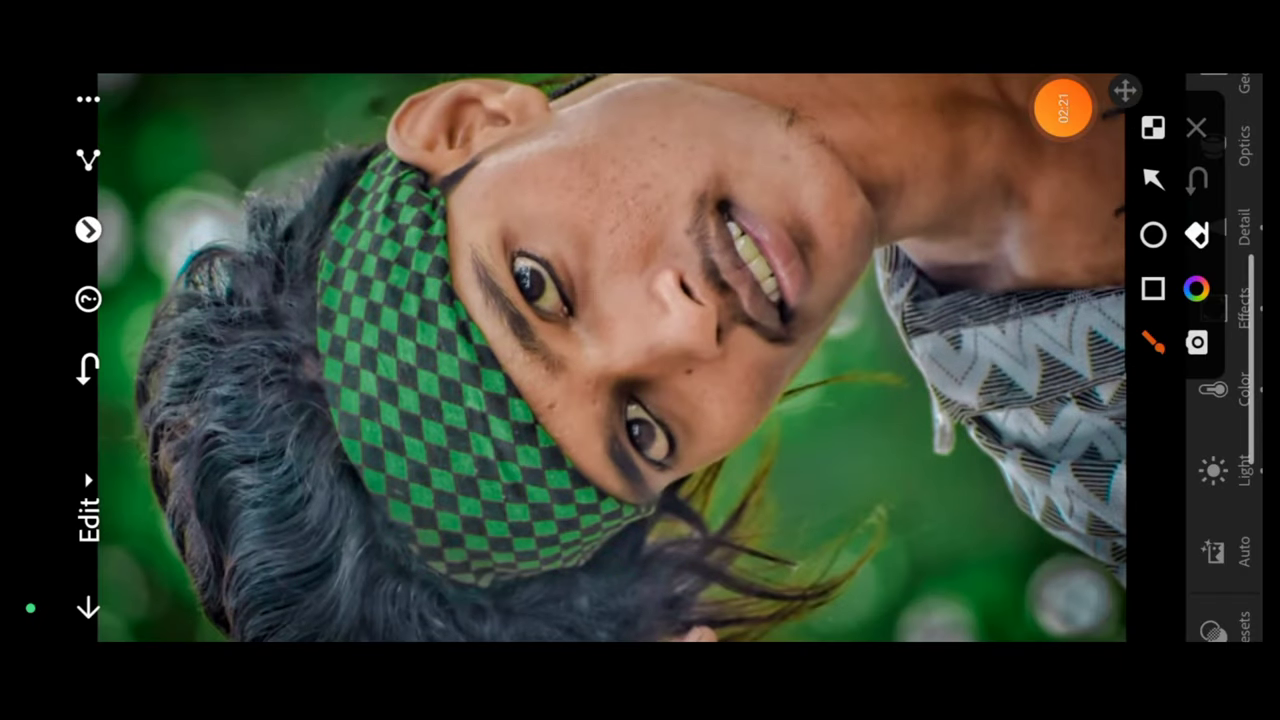
left_click_drag(400, 360, 951, 206)
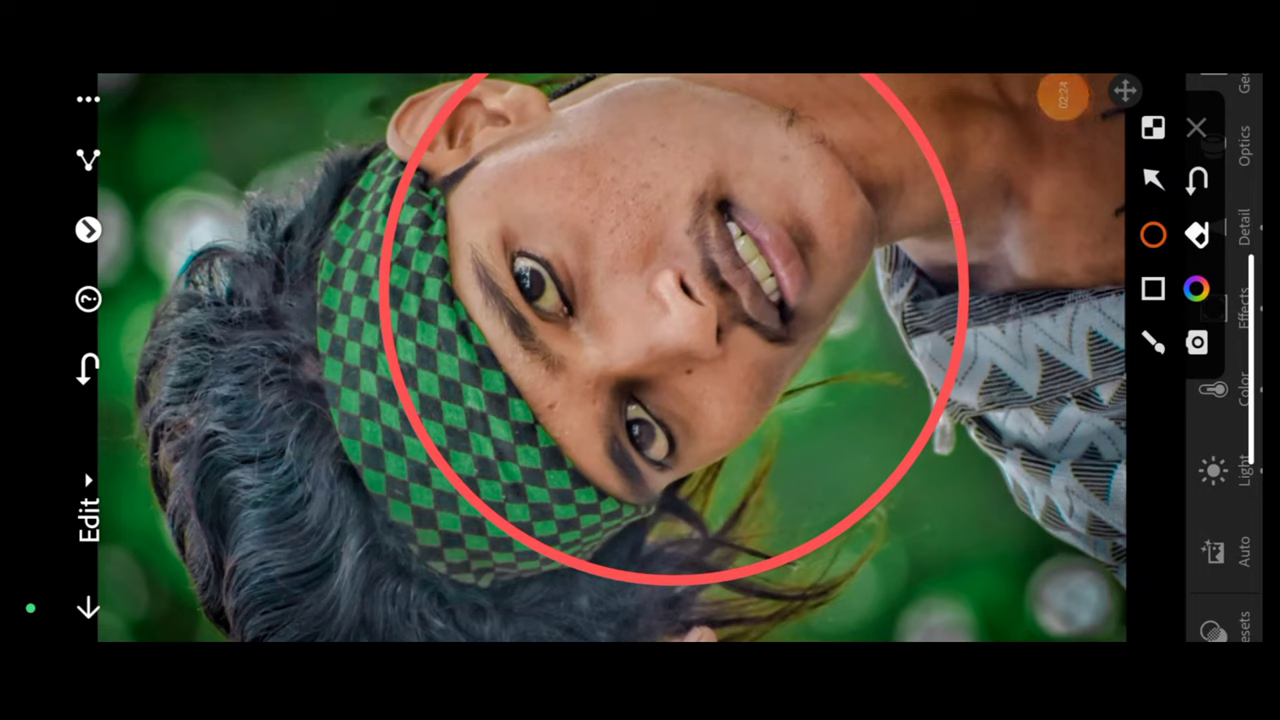
left_click(1153, 178)
left_click_drag(688, 174, 628, 159)
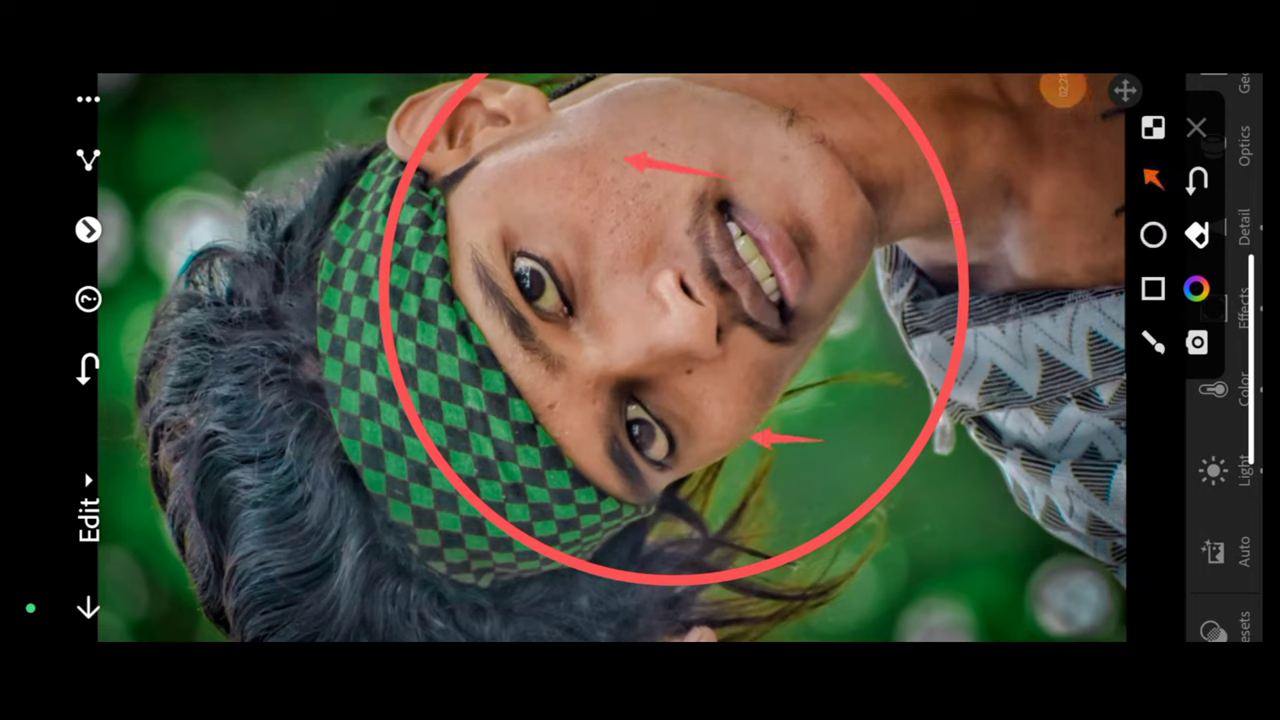
left_click(1196, 127)
left_click_drag(1233, 500, 1233, 228)
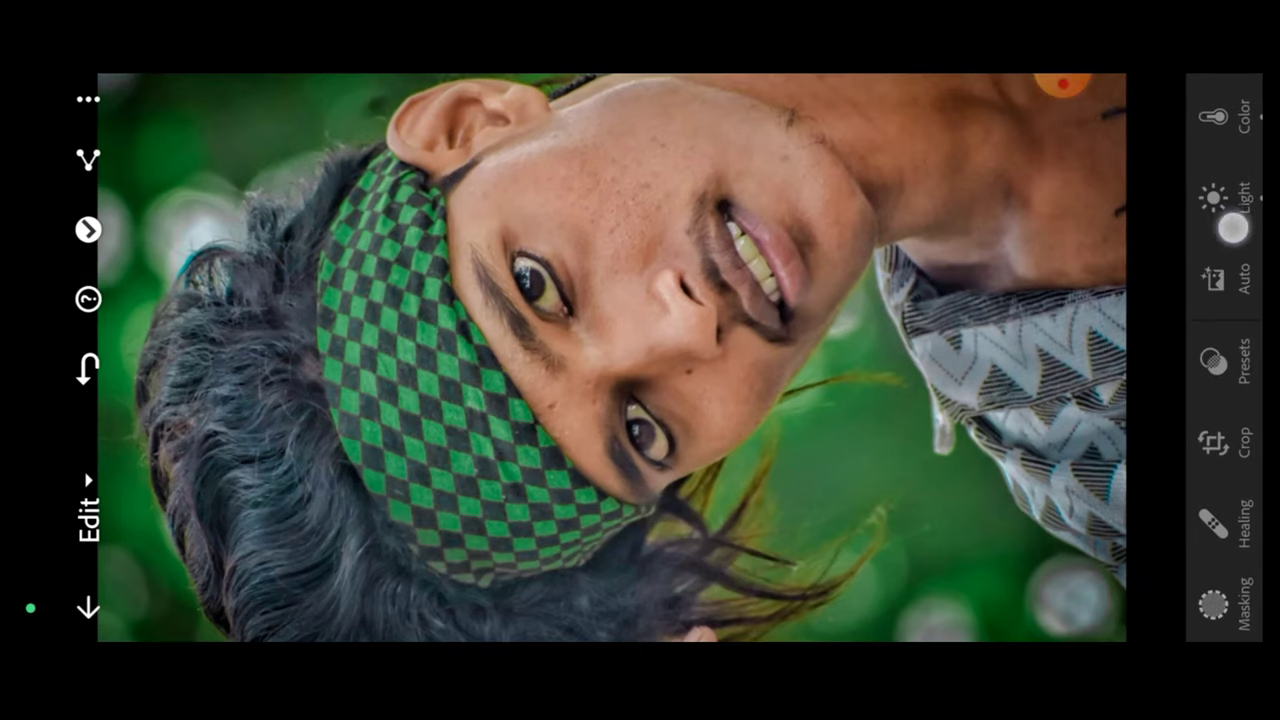
Step: Set the orange tones to Luminance 97 and Saturation -35 in Color Mix
left_click(1228, 236)
left_click(882, 133)
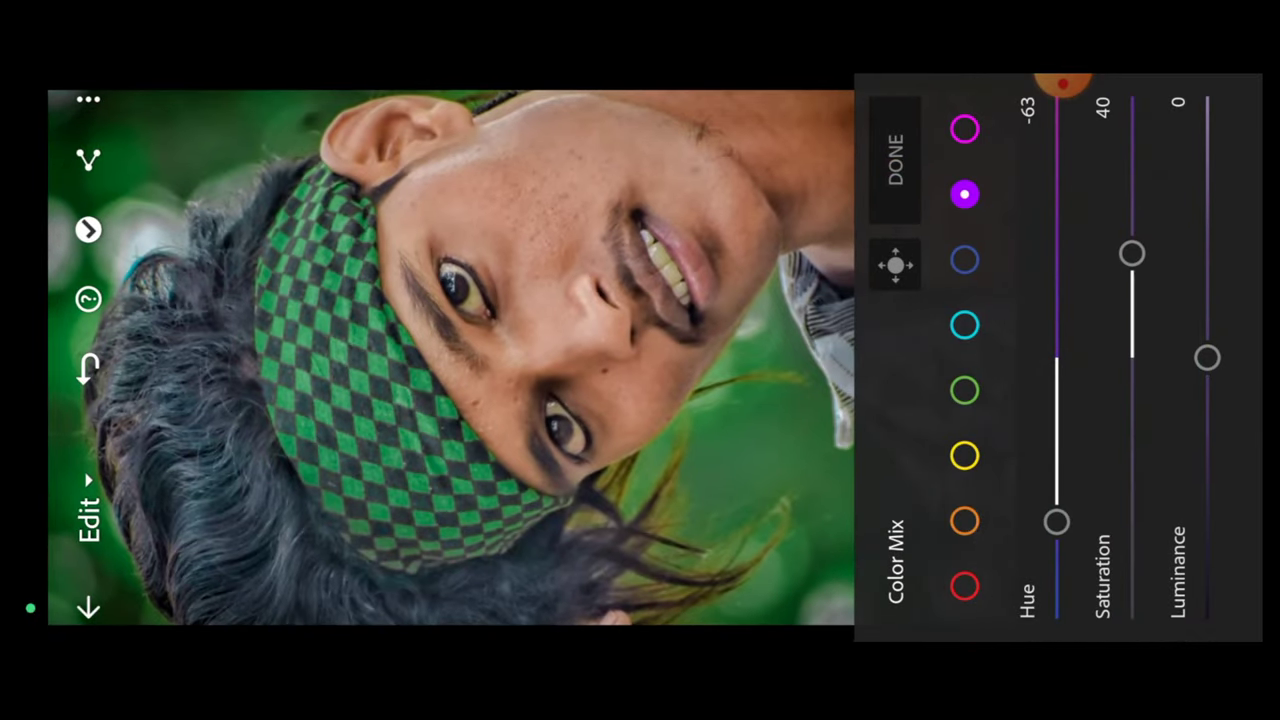
left_click(964, 520)
left_click_drag(1206, 263, 1207, 104)
mouse_move(1126, 231)
left_mouse_down()
mouse_move(1126, 282)
mouse_move(1130, 263)
left_mouse_up()
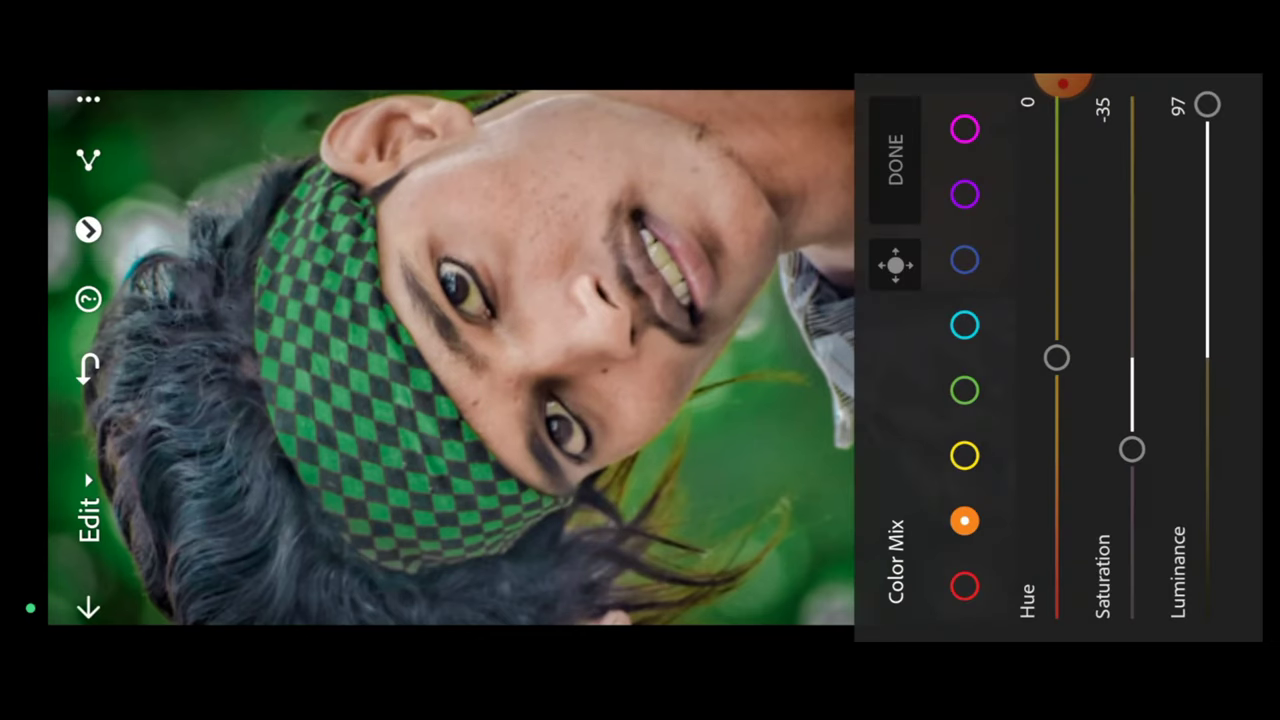
left_click(905, 129)
Step: Compare the edit against the unedited original, then bring up the share menu
left_click(763, 123)
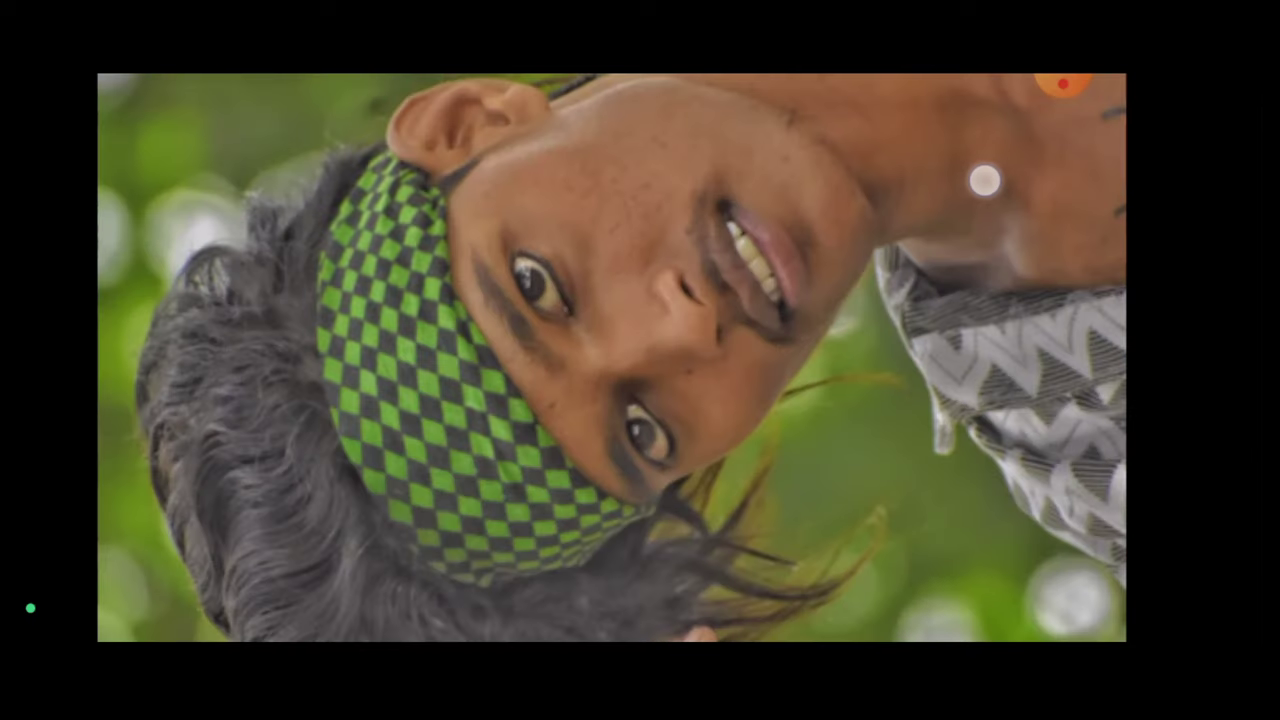
left_click(984, 180)
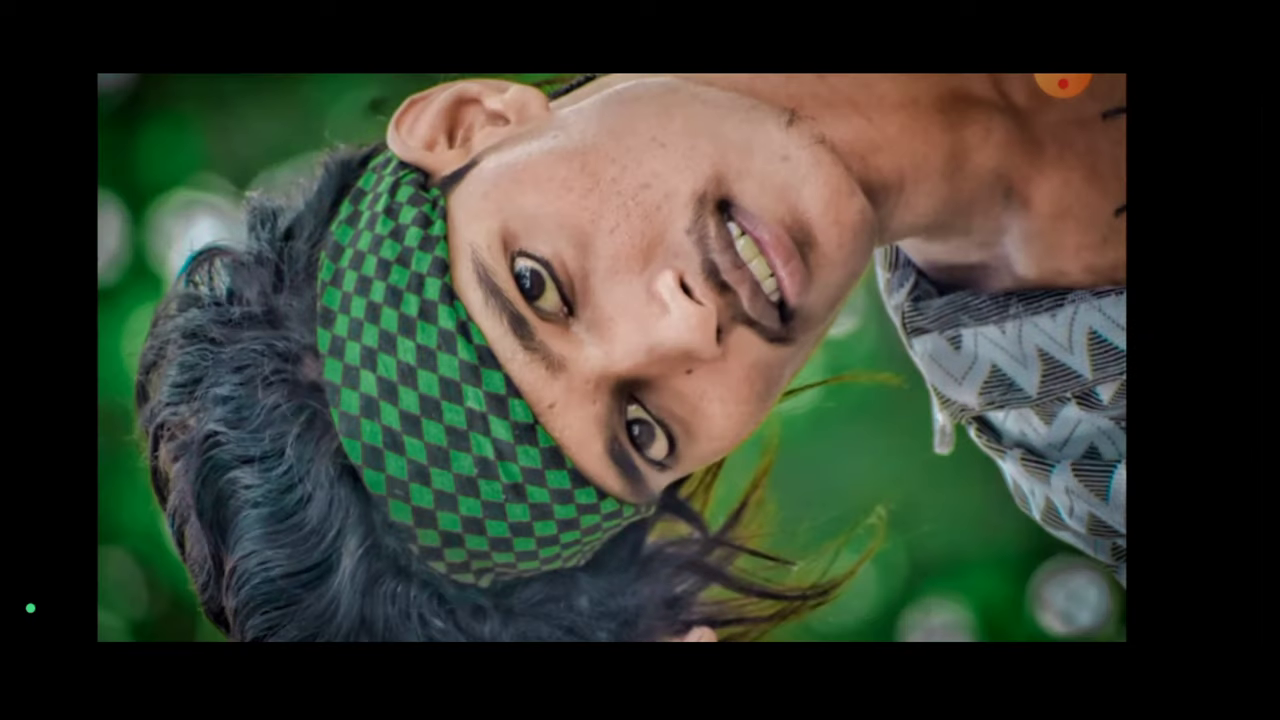
left_click(1095, 255)
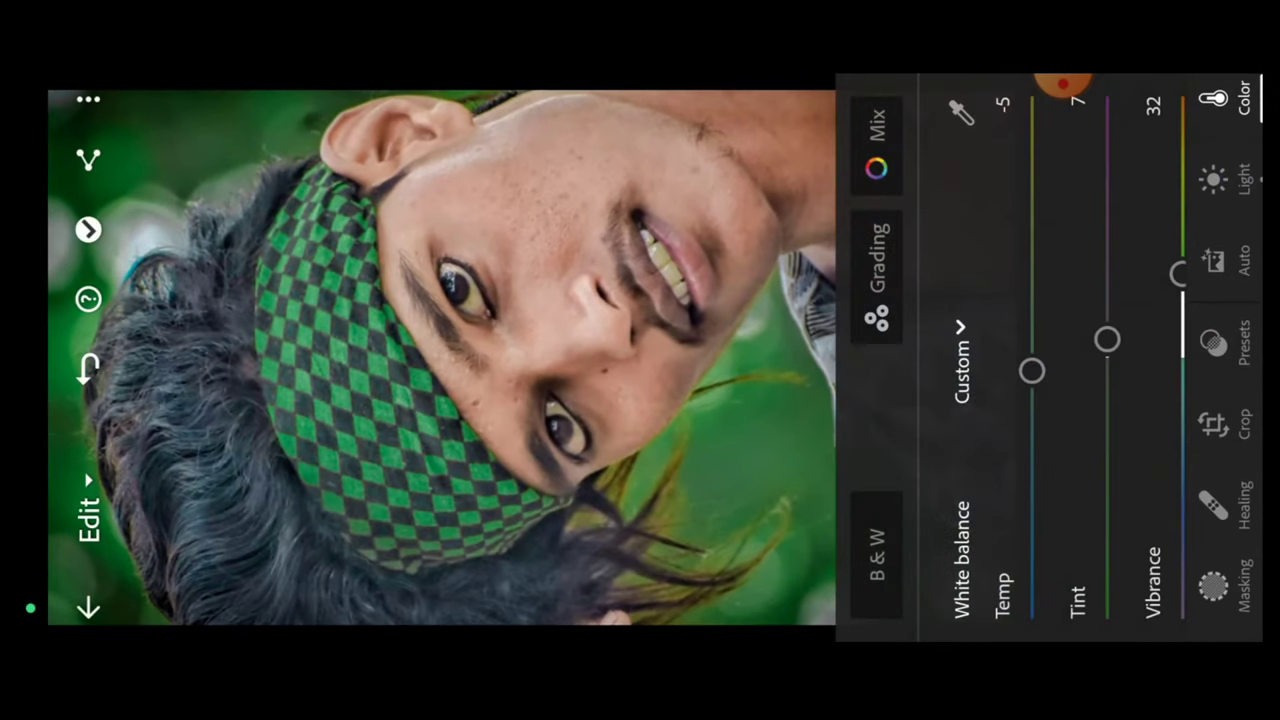
left_click(1063, 83)
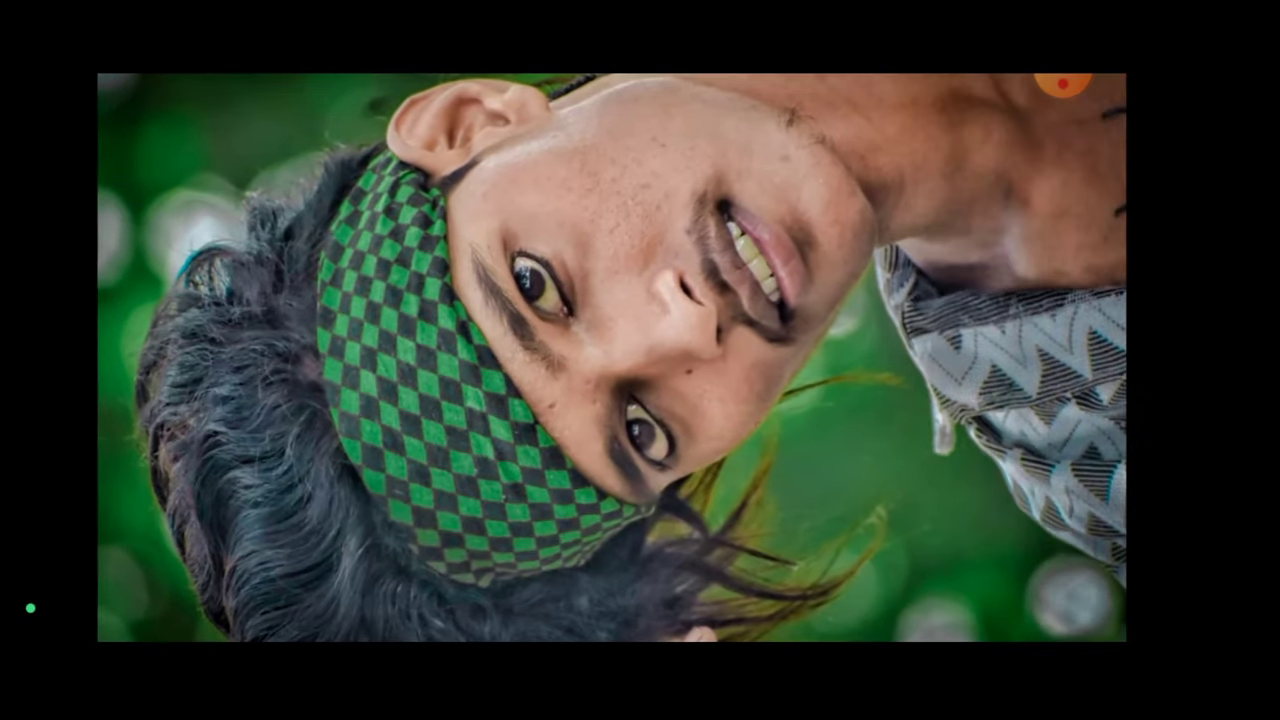
left_click(505, 169)
left_click(638, 221)
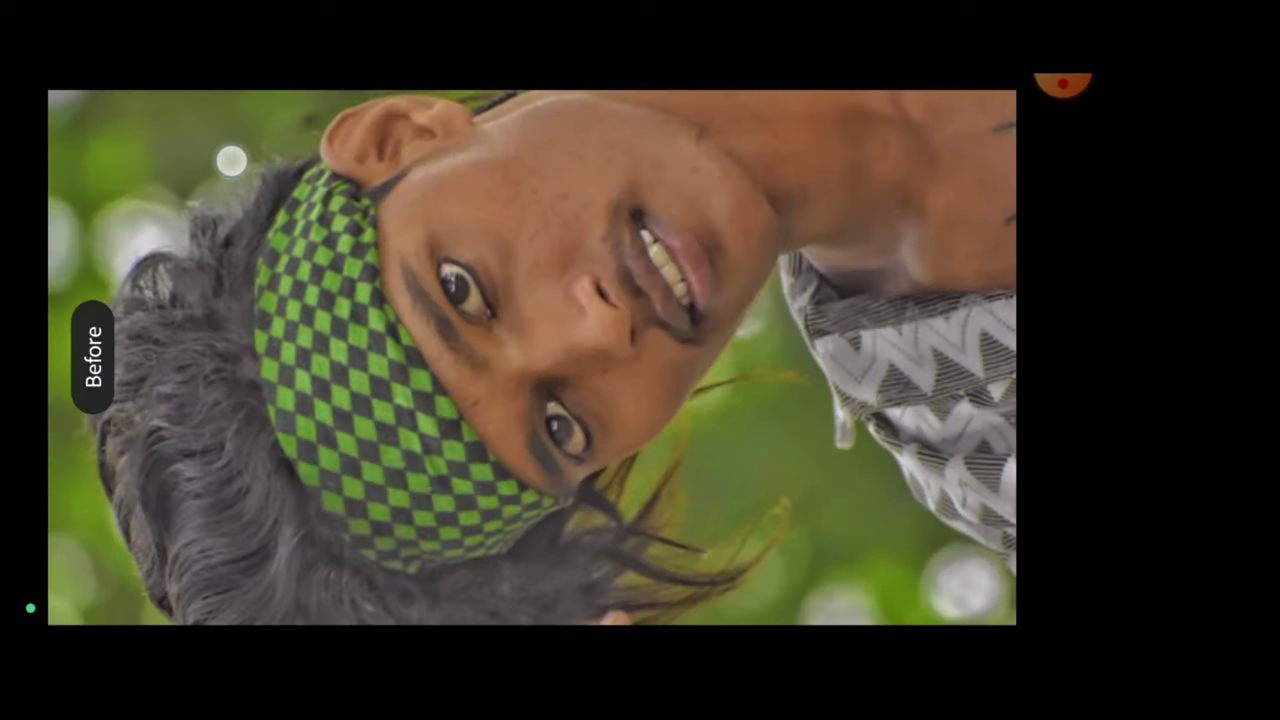
left_click(88, 160)
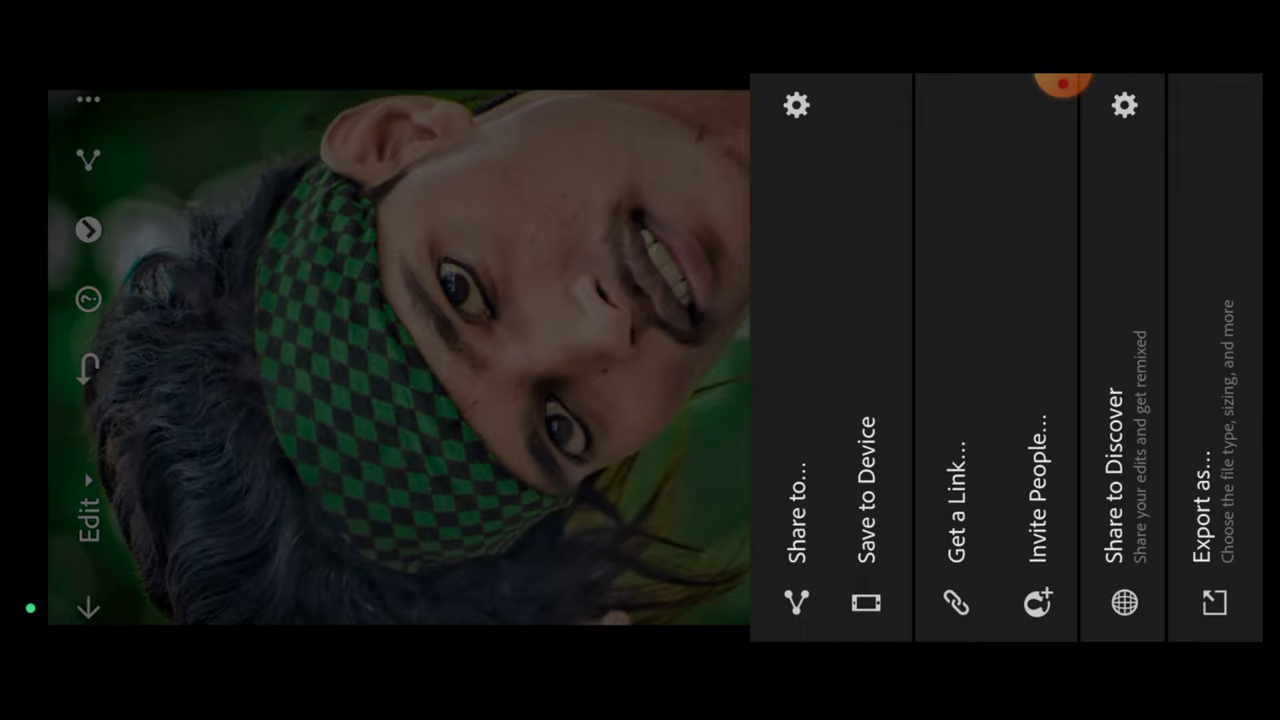
Step: Share the edited portrait to Sketchbook via Share to…
left_click(797, 470)
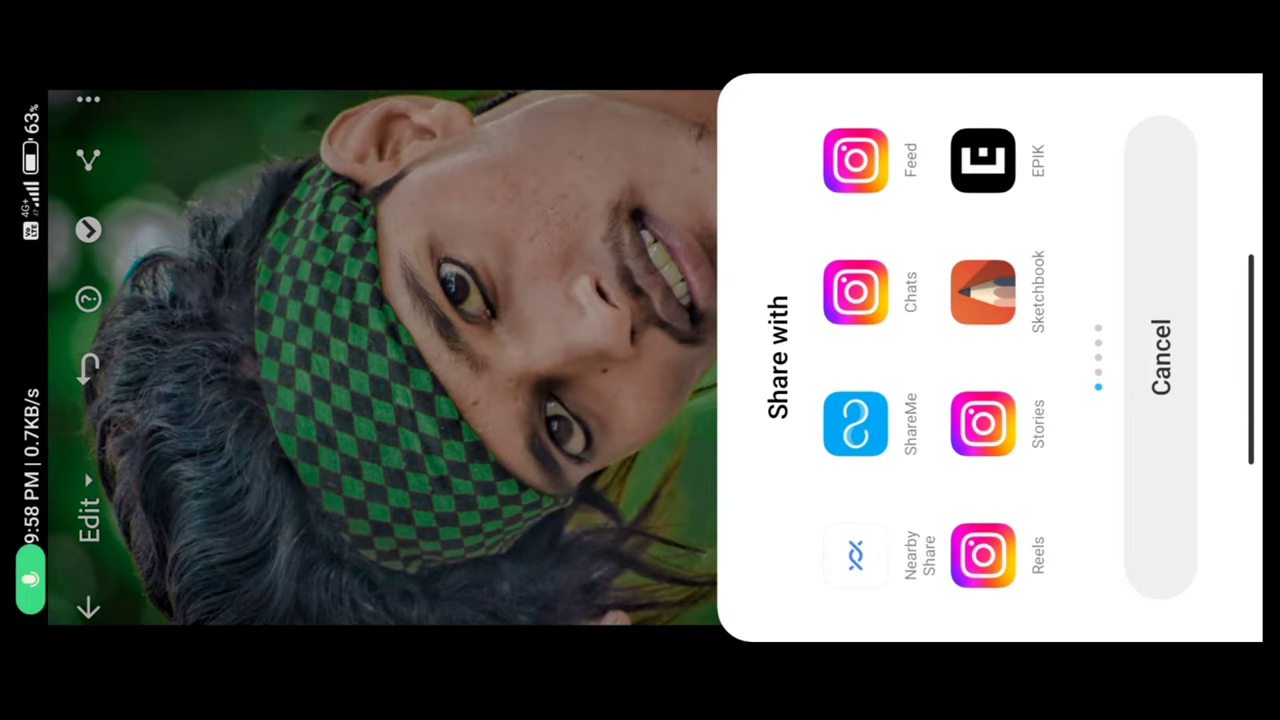
left_click(983, 292)
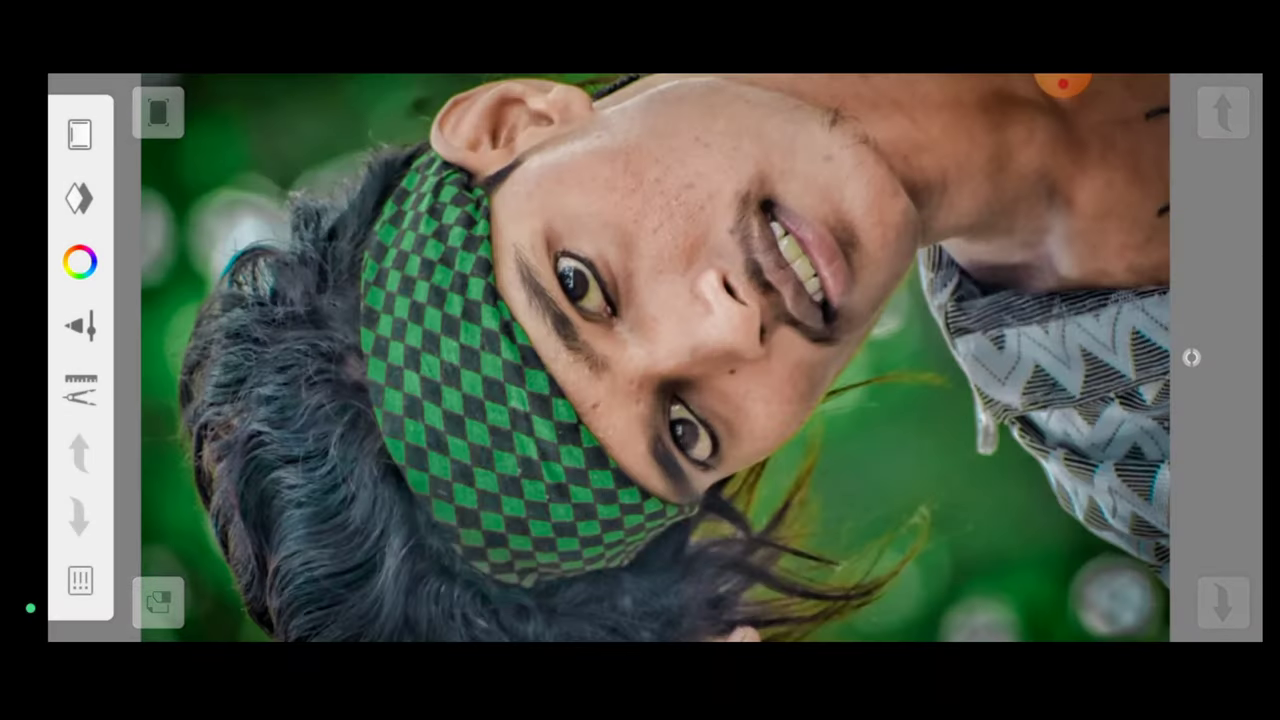
Step: Zoom and pan over the imported portrait and straighten the view to 0°
scroll(818, 350, "up", 5)
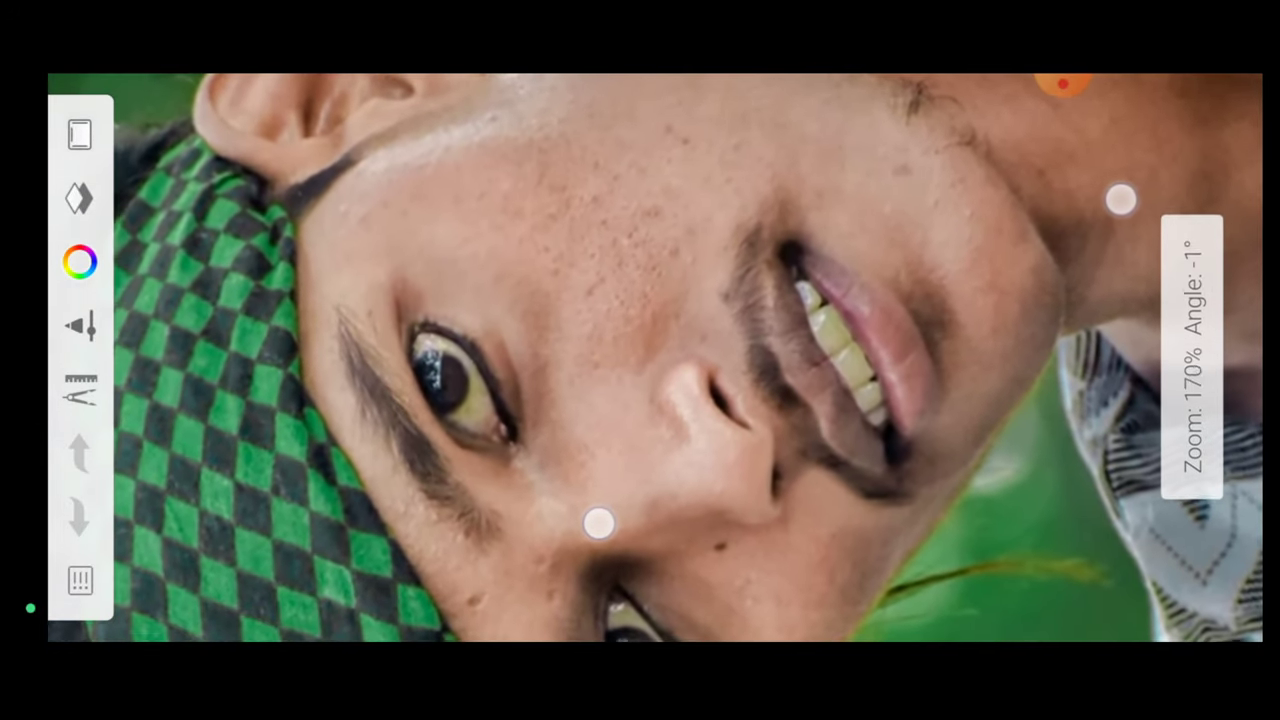
left_click_drag(598, 522, 606, 480)
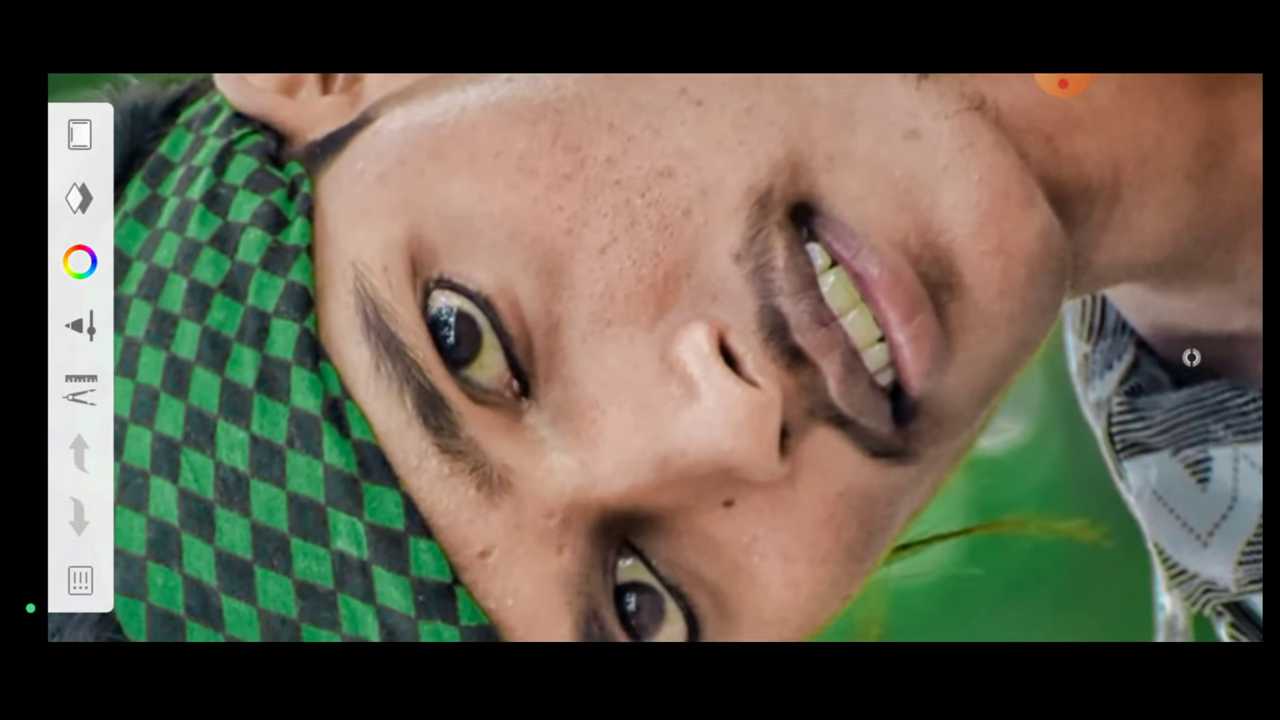
scroll(900, 370, "down", 3)
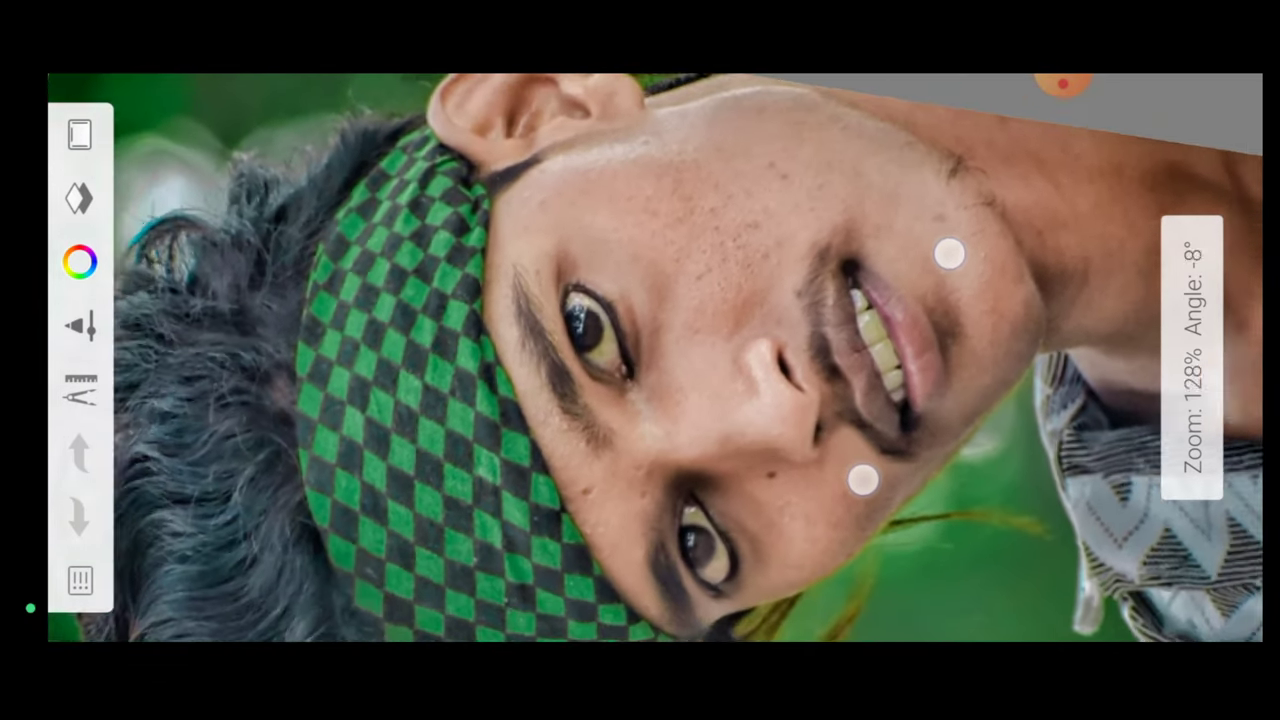
scroll(906, 367, "down", 3)
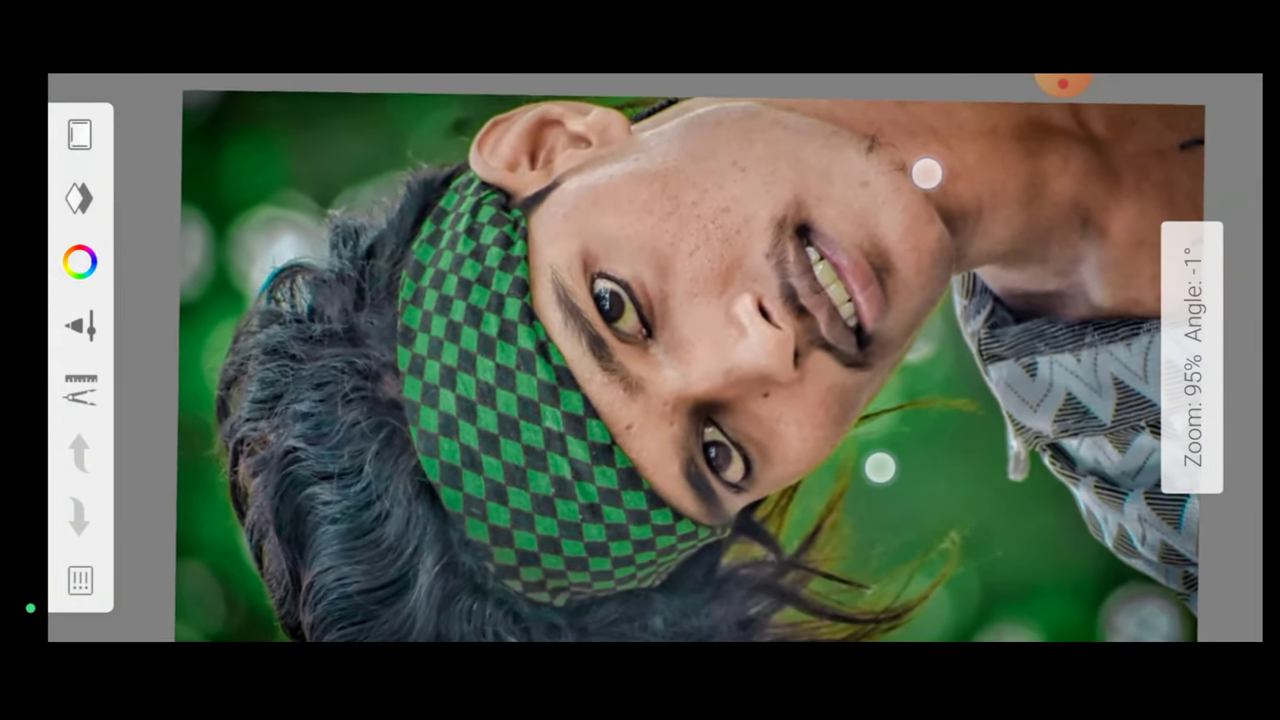
left_click_drag(927, 173, 925, 178)
left_click(1063, 83)
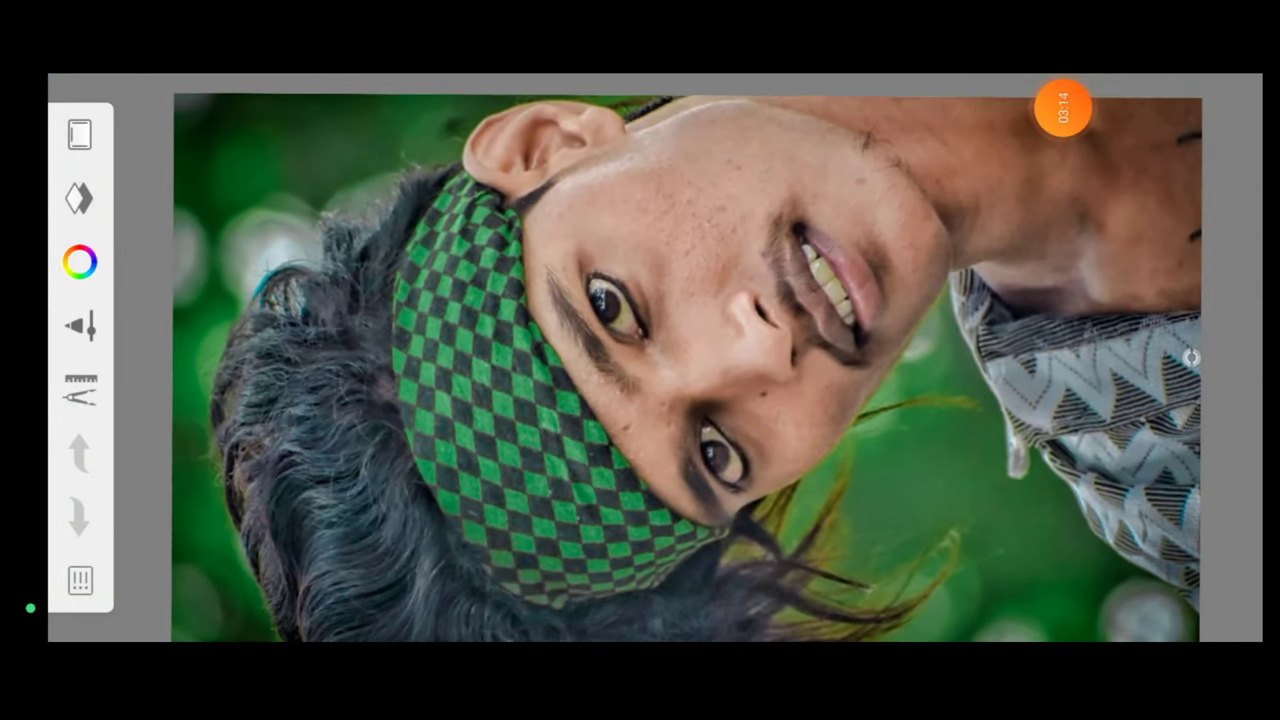
left_click(80, 325)
Step: Pick the Designer set's Medium Tip Marker and show its settings (Size 6.5, Opacity 100%)
mouse_move(990, 220)
left_mouse_down()
mouse_move(795, 212)
mouse_move(943, 214)
left_mouse_up()
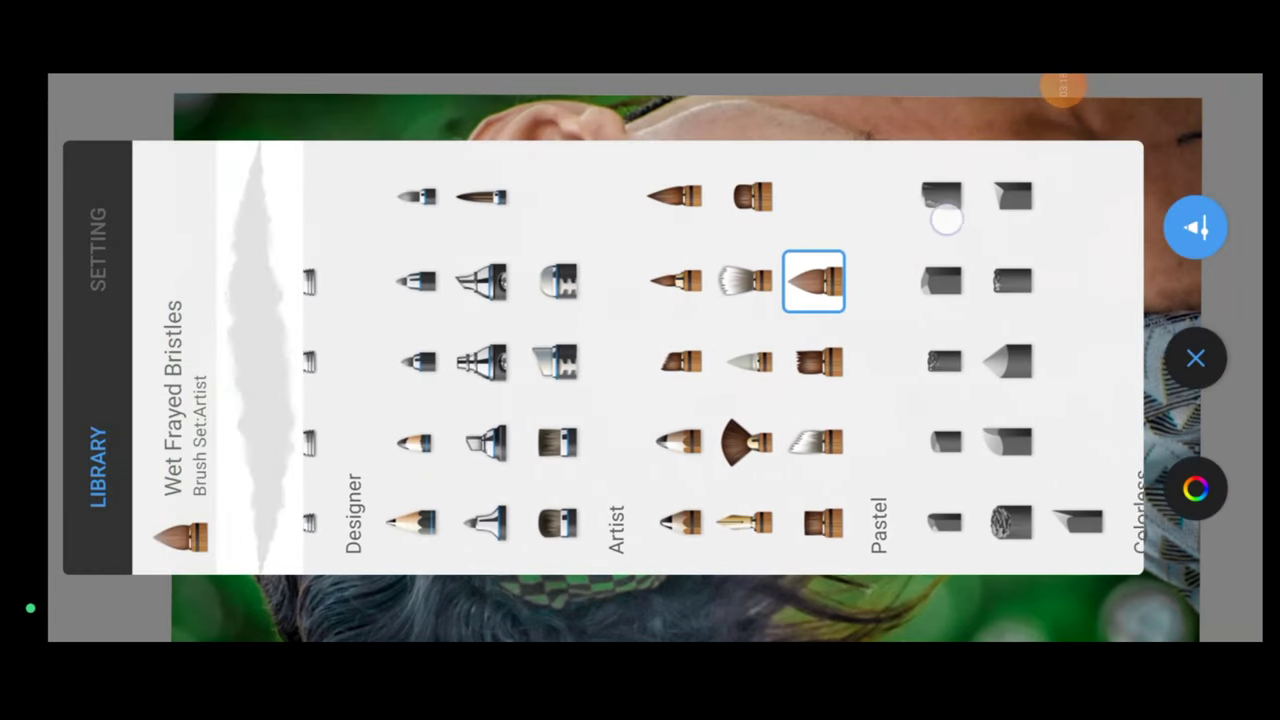
left_click_drag(780, 214, 960, 216)
mouse_move(870, 218)
left_mouse_down()
mouse_move(960, 220)
mouse_move(996, 193)
left_mouse_up()
left_click(1059, 89)
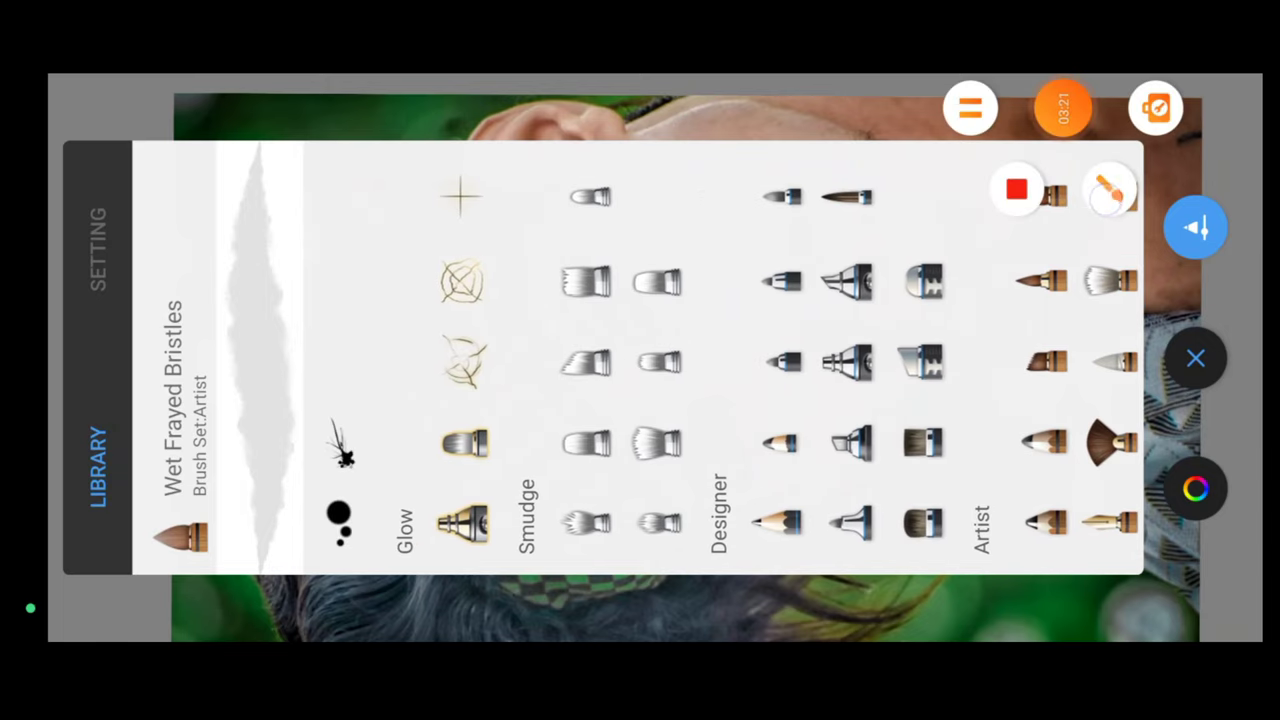
left_click(1108, 193)
left_click(1153, 288)
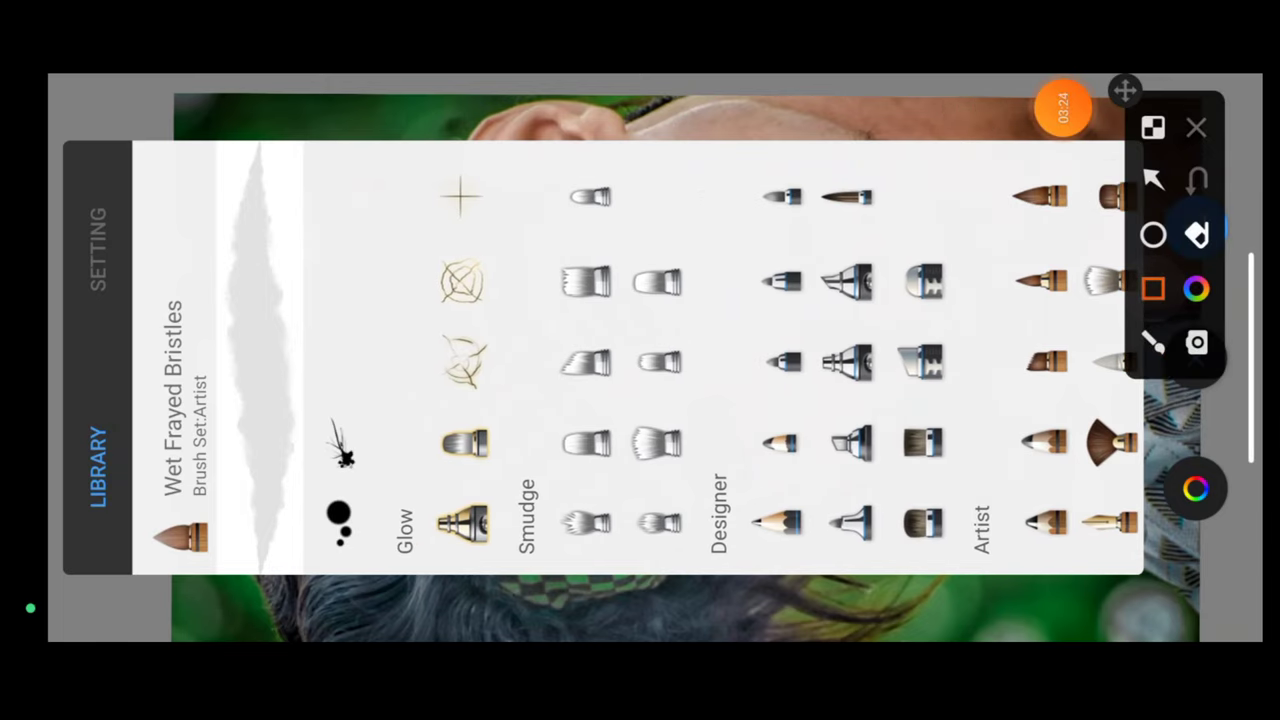
left_click_drag(818, 556, 888, 486)
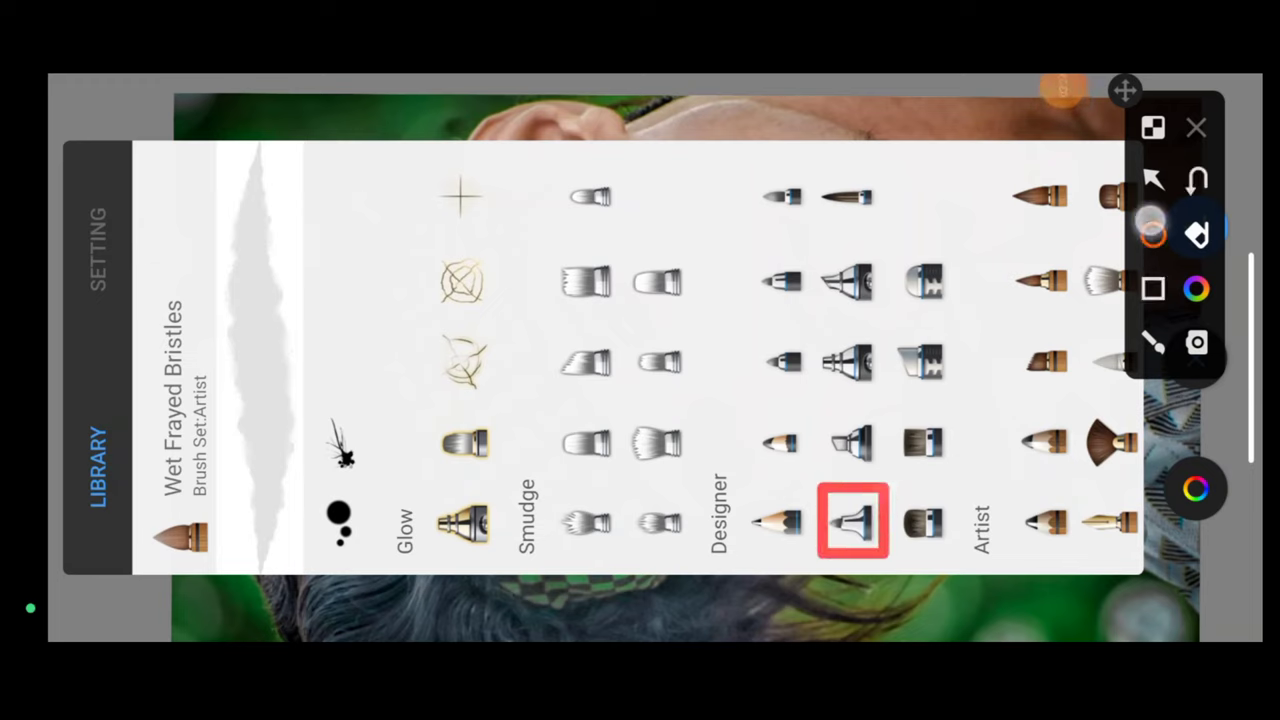
left_click_drag(766, 604, 944, 426)
left_click(1153, 180)
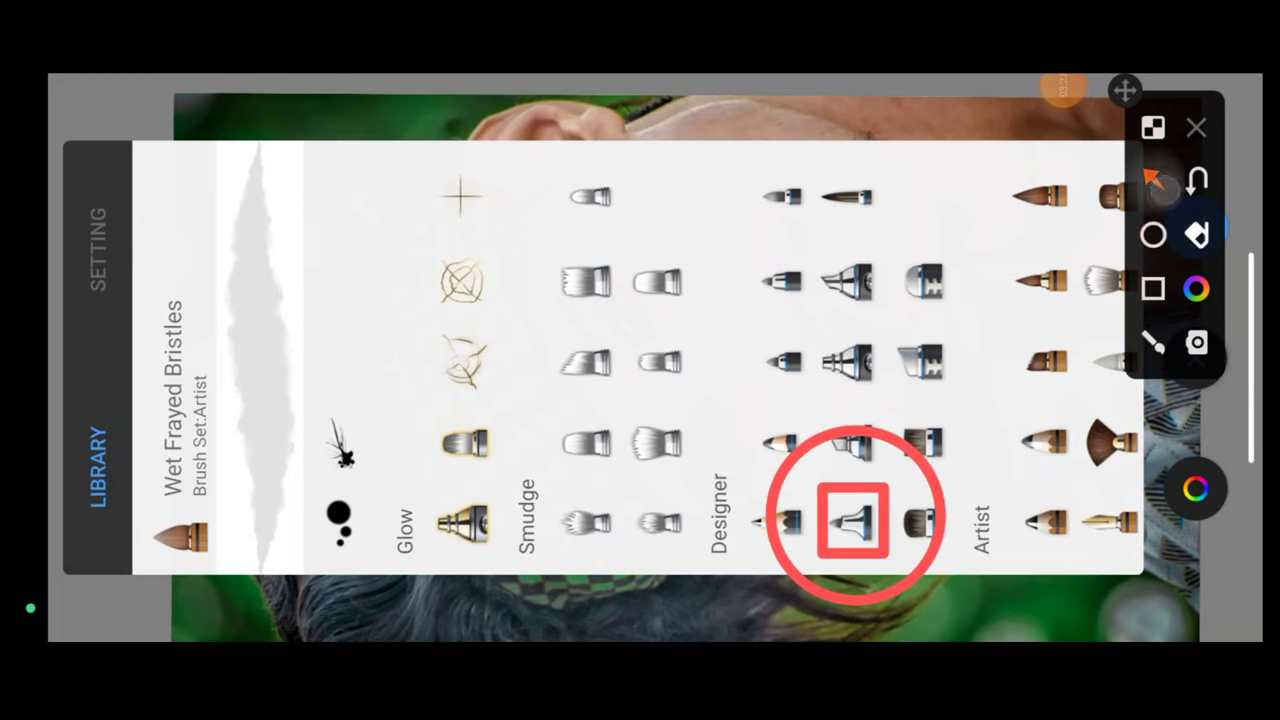
left_click_drag(918, 338, 885, 440)
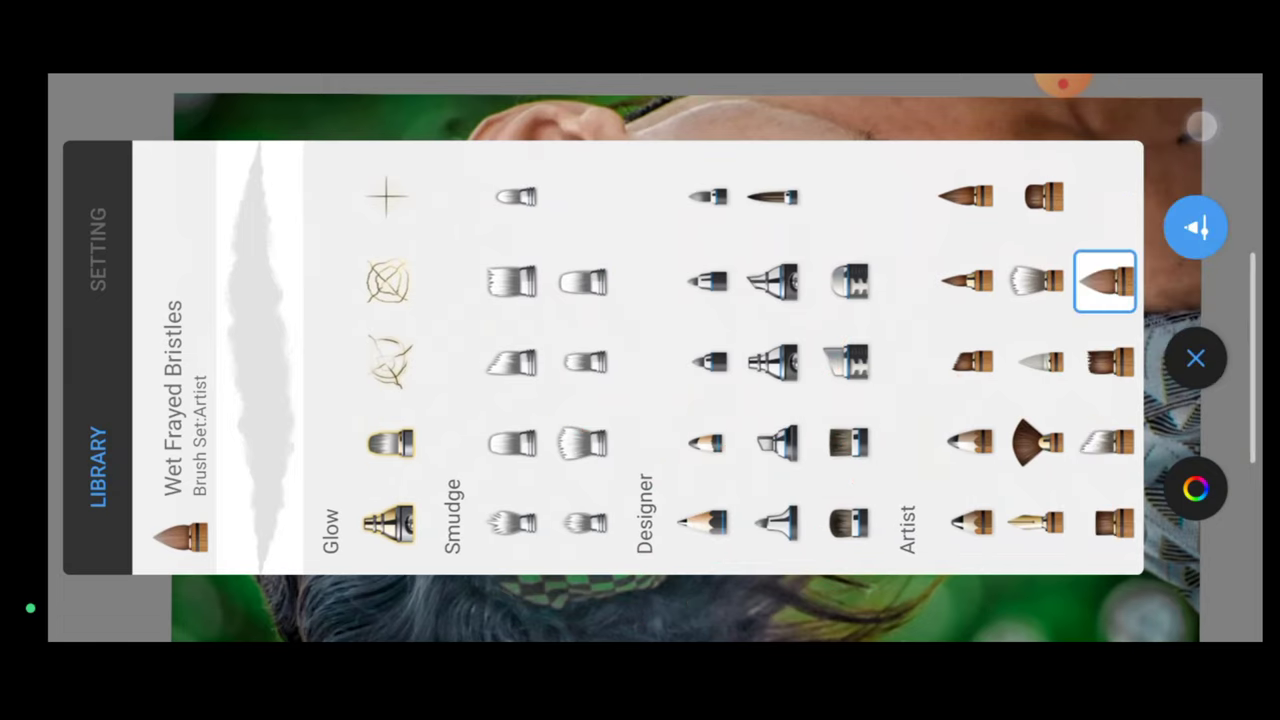
left_click(771, 522)
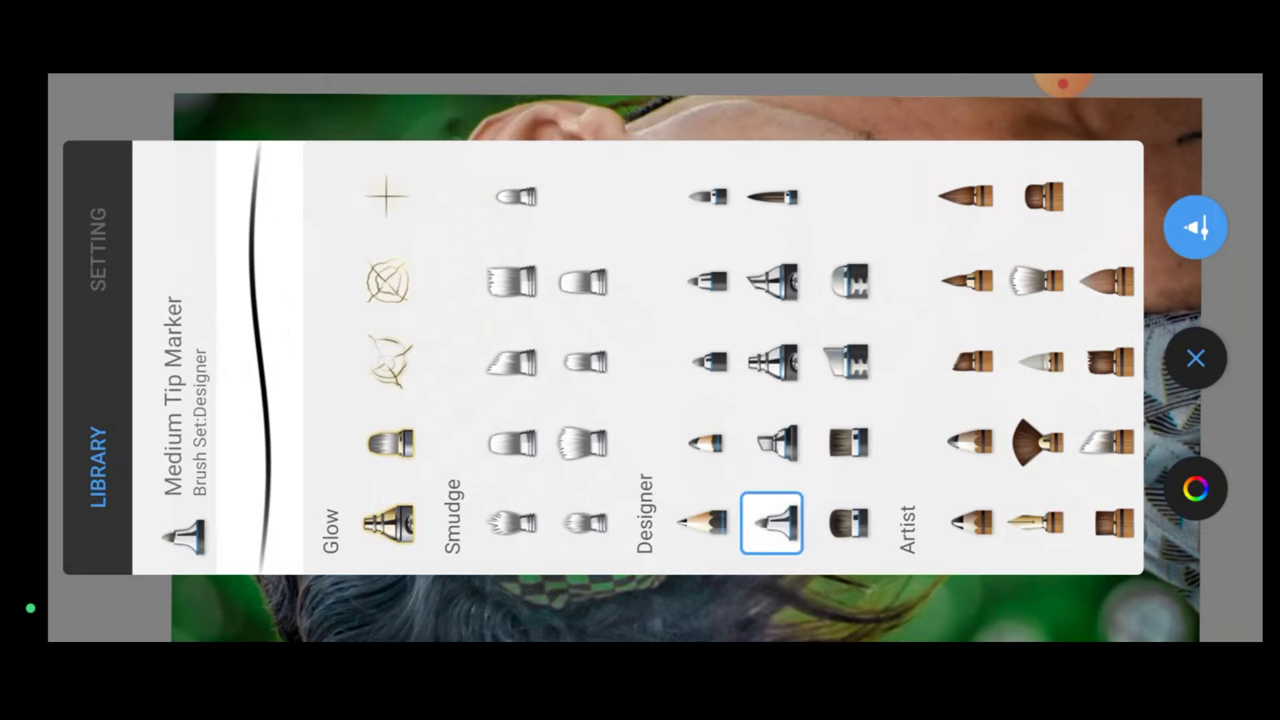
left_click(97, 250)
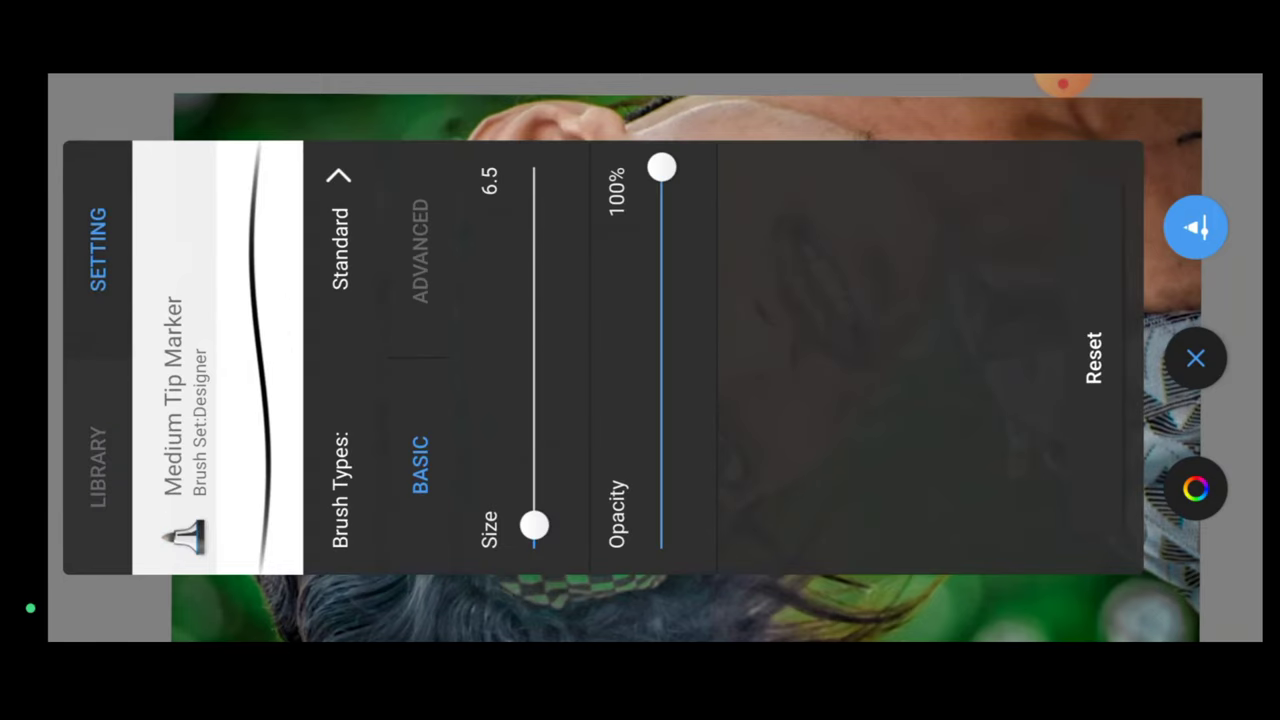
Step: Turn the marker into a Smudge brush with Flow 4% and Strength 9%
left_click(340, 240)
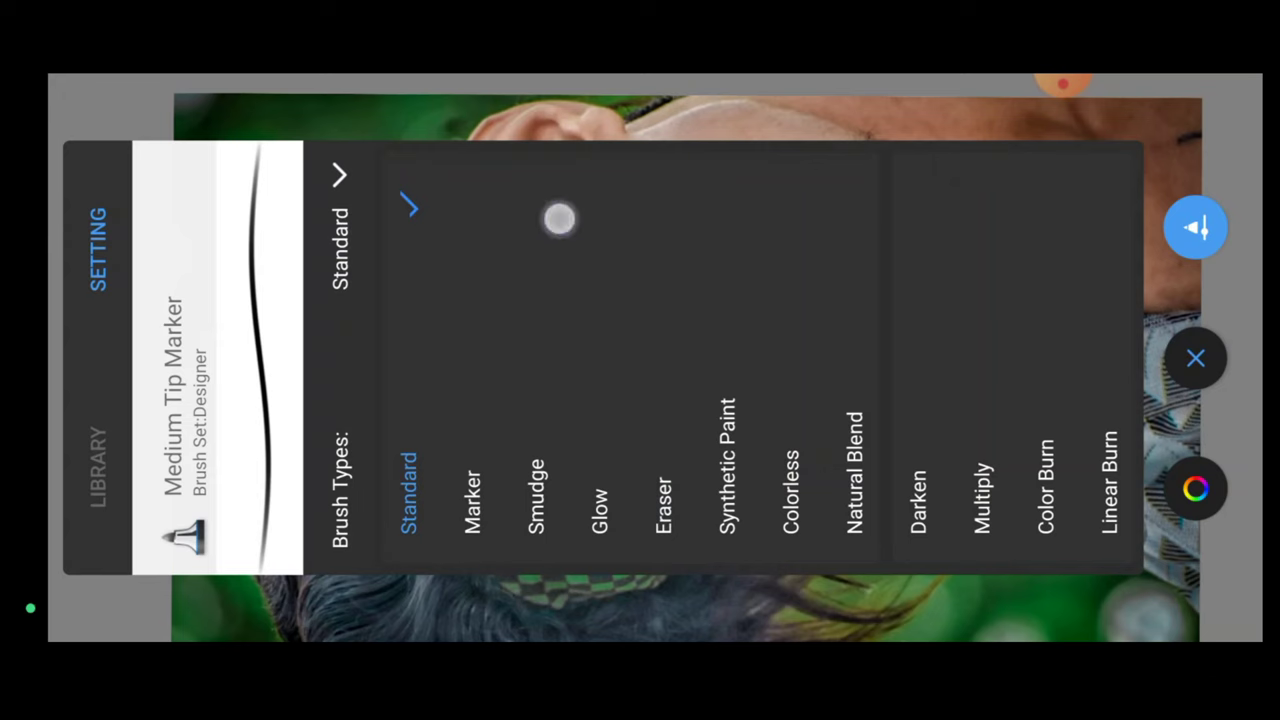
left_click(559, 219)
left_click(1062, 100)
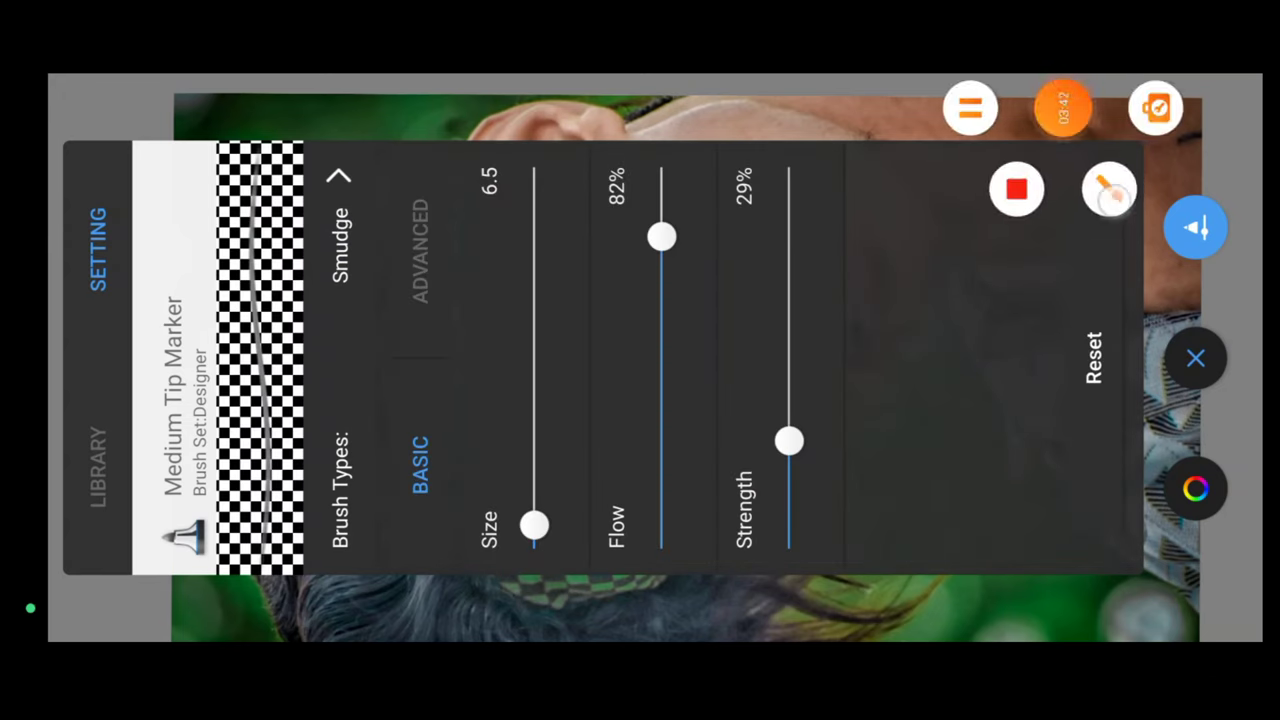
left_click(1108, 193)
left_click(1150, 180)
left_click_drag(772, 212, 657, 197)
left_click_drag(895, 226, 786, 195)
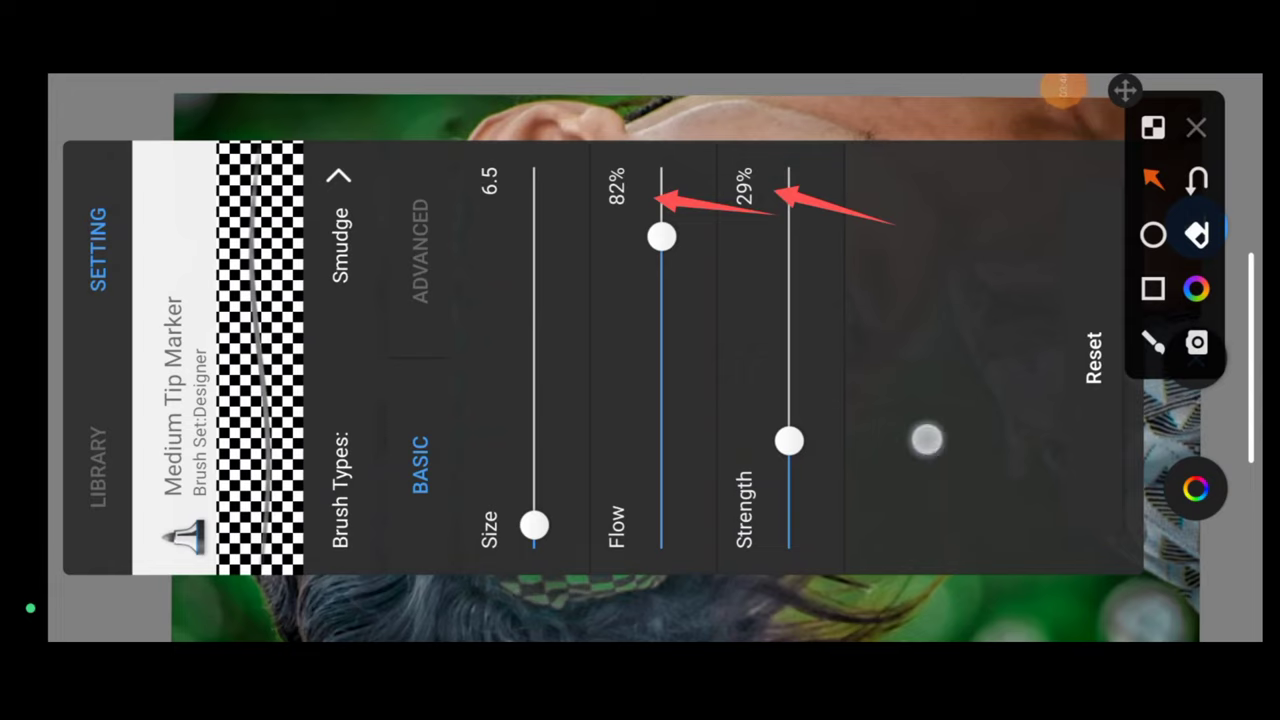
left_click_drag(926, 440, 1018, 417)
left_click(1196, 128)
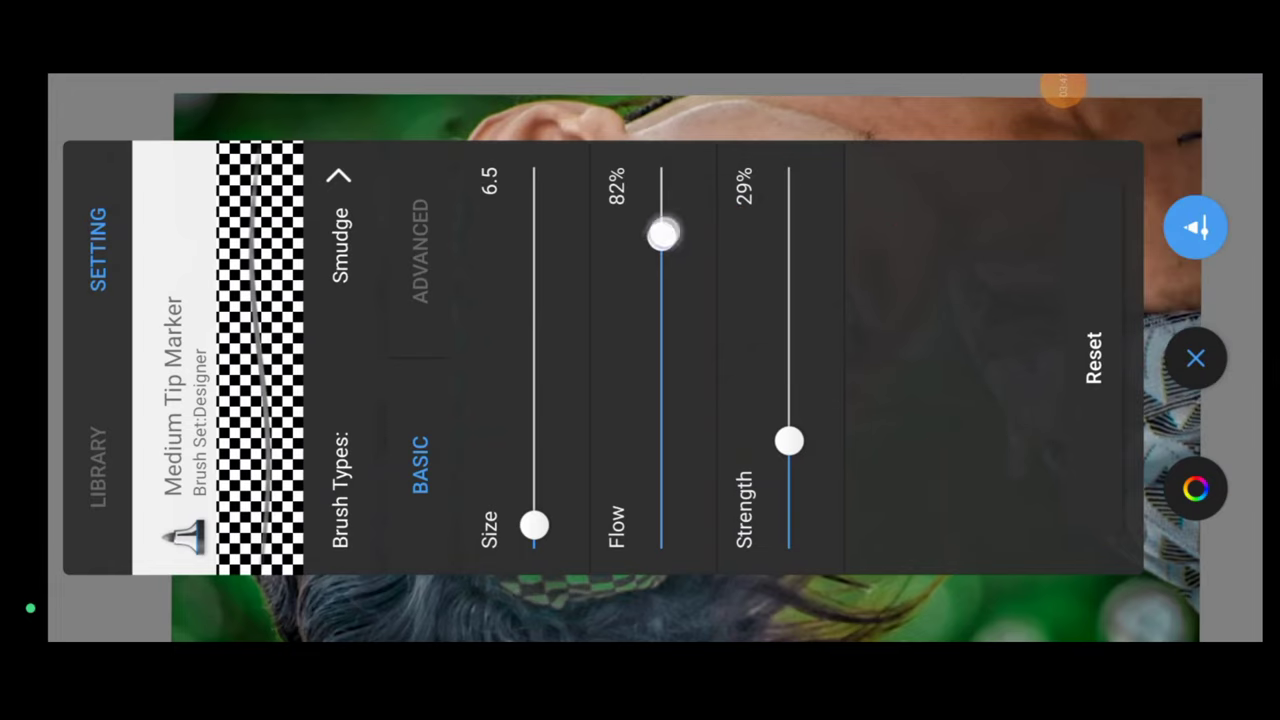
mouse_move(662, 234)
left_mouse_down()
mouse_move(740, 360)
mouse_move(890, 533)
mouse_move(846, 514)
mouse_move(872, 522)
left_mouse_up()
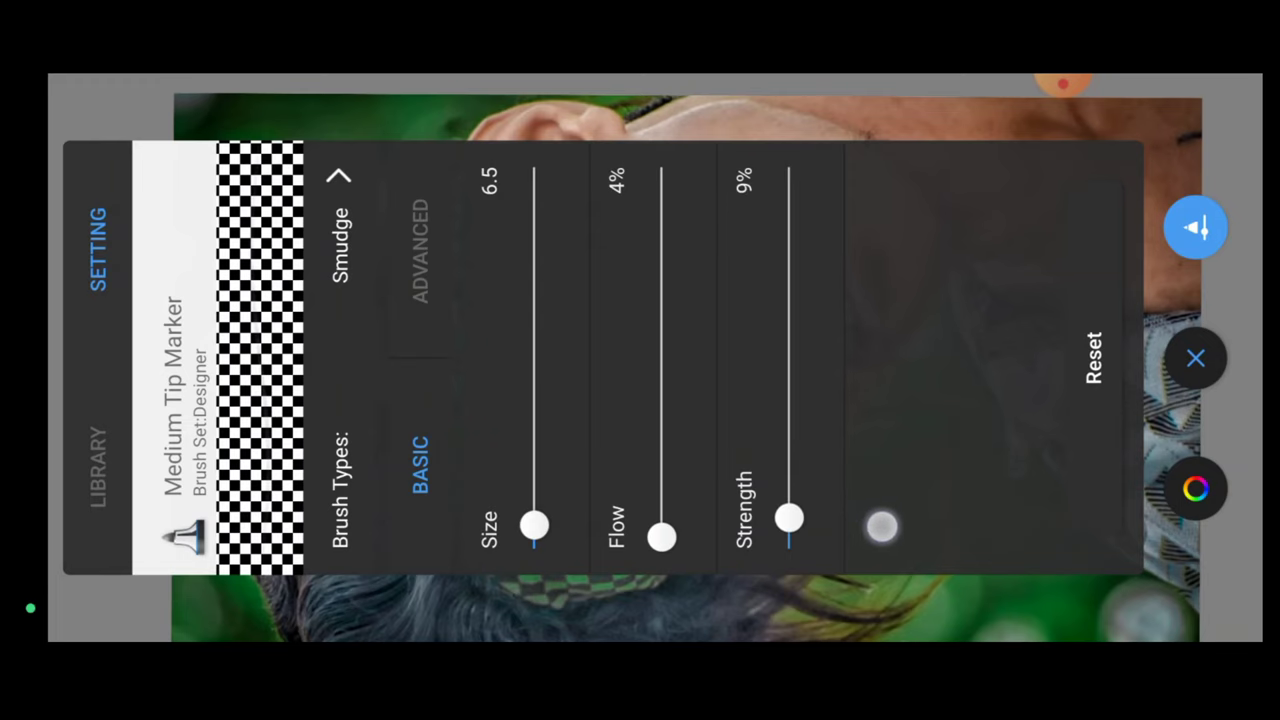
left_click(1205, 352)
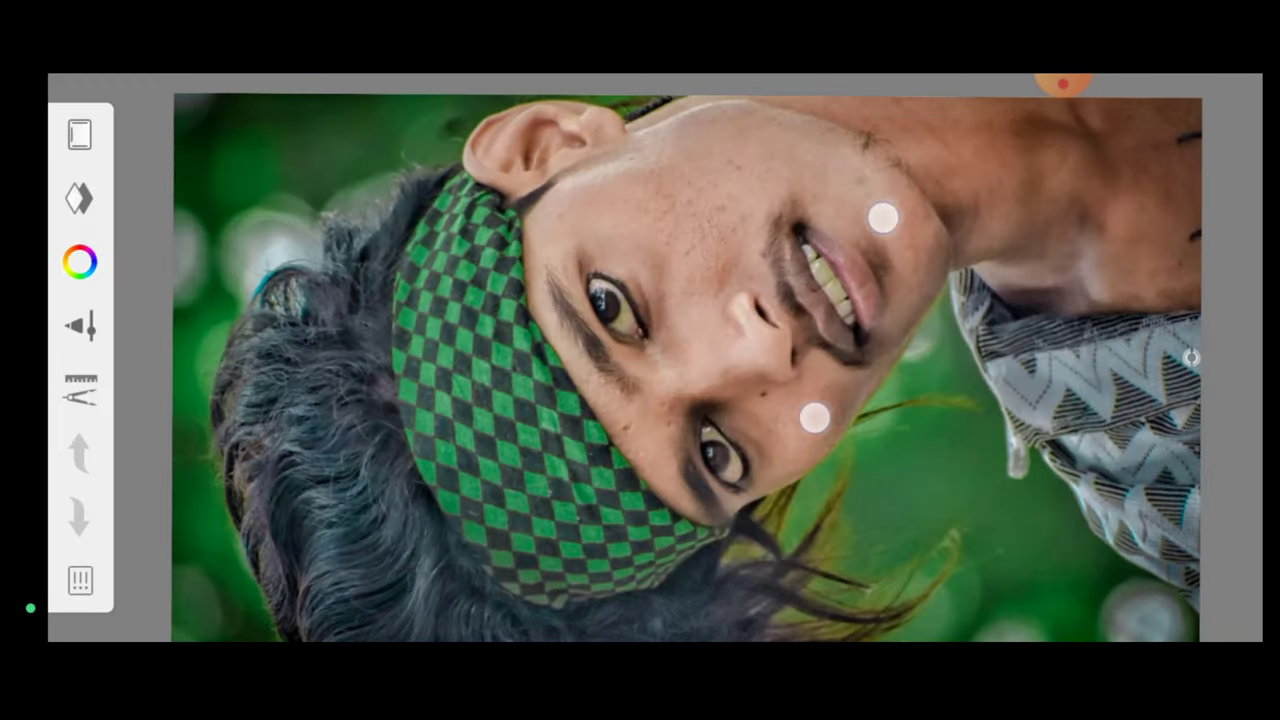
Step: Enlarge the smudge brush and smooth the forehead and cheek skin
scroll(849, 317, "up", 5)
left_click_drag(651, 357, 642, 238)
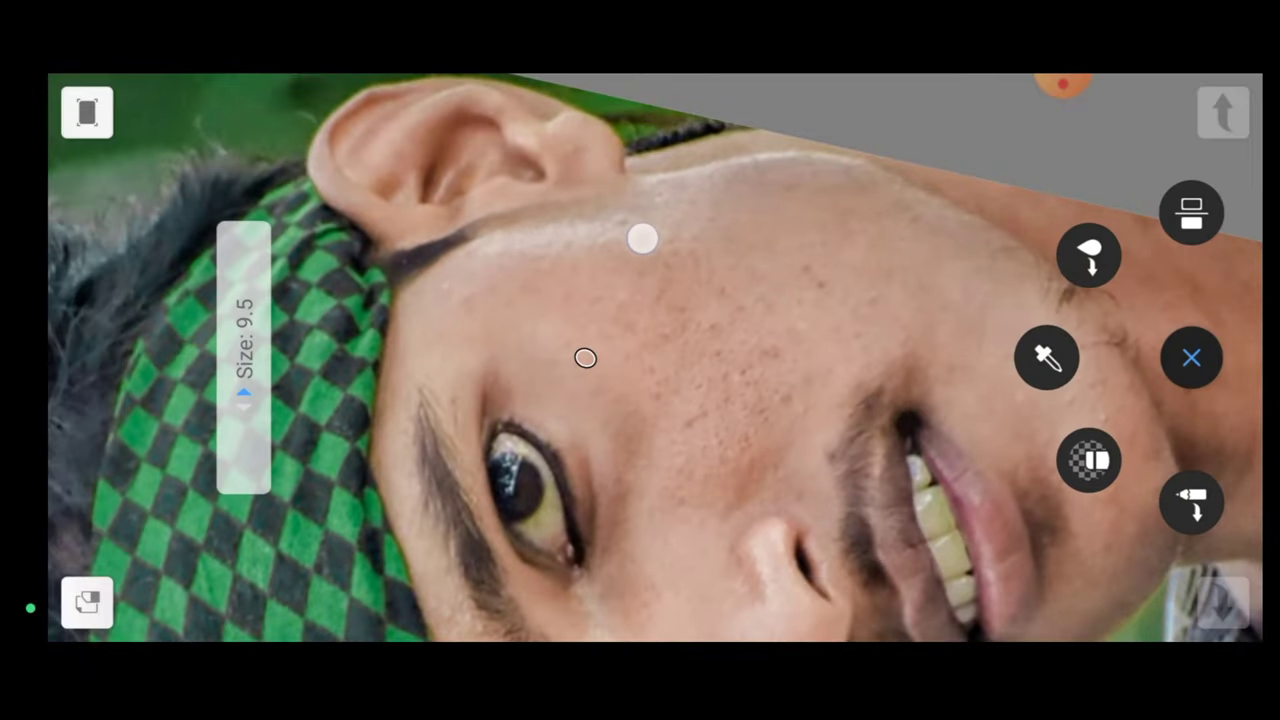
left_click_drag(243, 395, 243, 300)
scroll(640, 360, "up", 2)
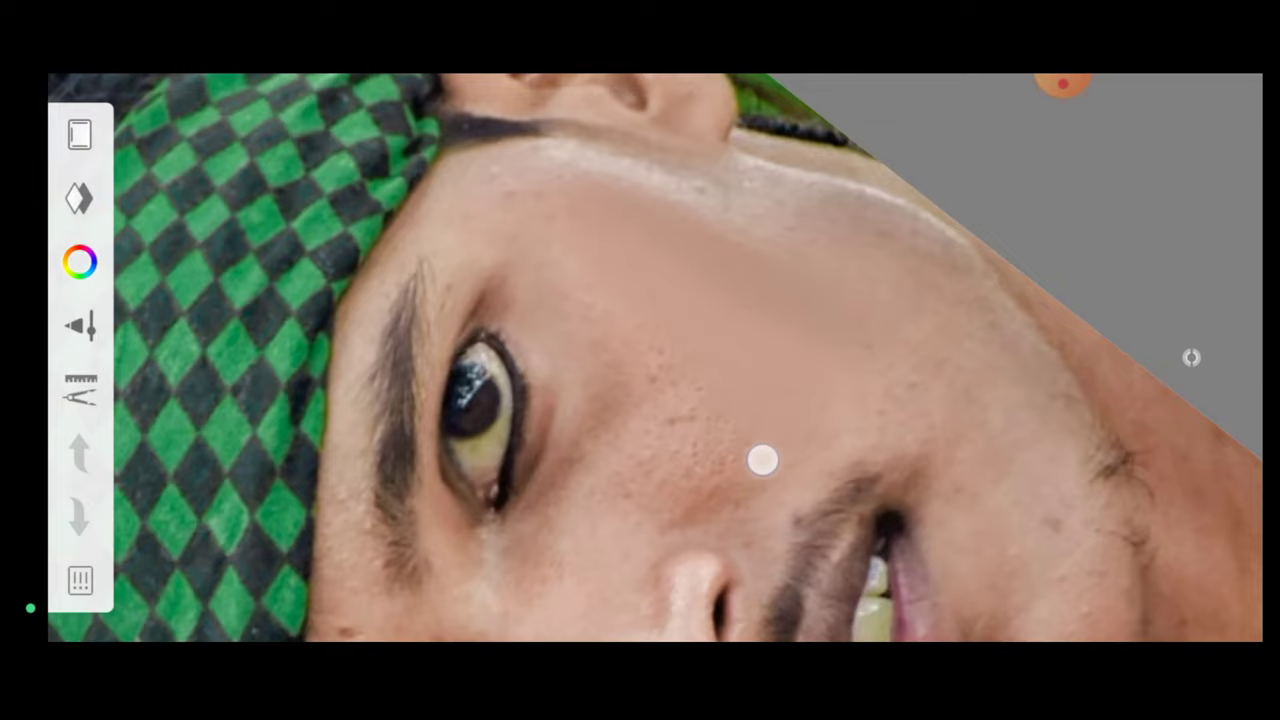
mouse_move(832, 284)
left_mouse_down()
mouse_move(794, 180)
mouse_move(840, 420)
left_mouse_up()
mouse_move(894, 481)
left_mouse_down()
mouse_move(743, 237)
mouse_move(585, 320)
left_mouse_up()
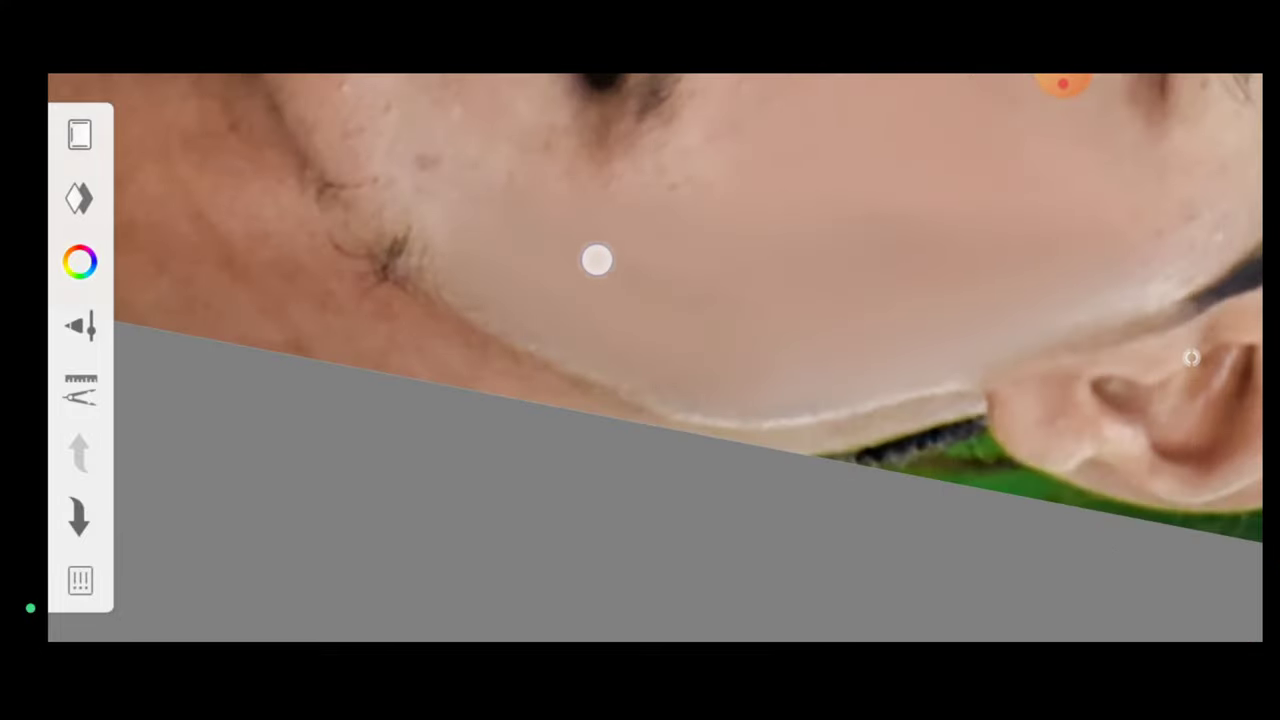
mouse_move(573, 344)
left_mouse_down()
mouse_move(743, 457)
mouse_move(694, 177)
mouse_move(620, 233)
left_mouse_up()
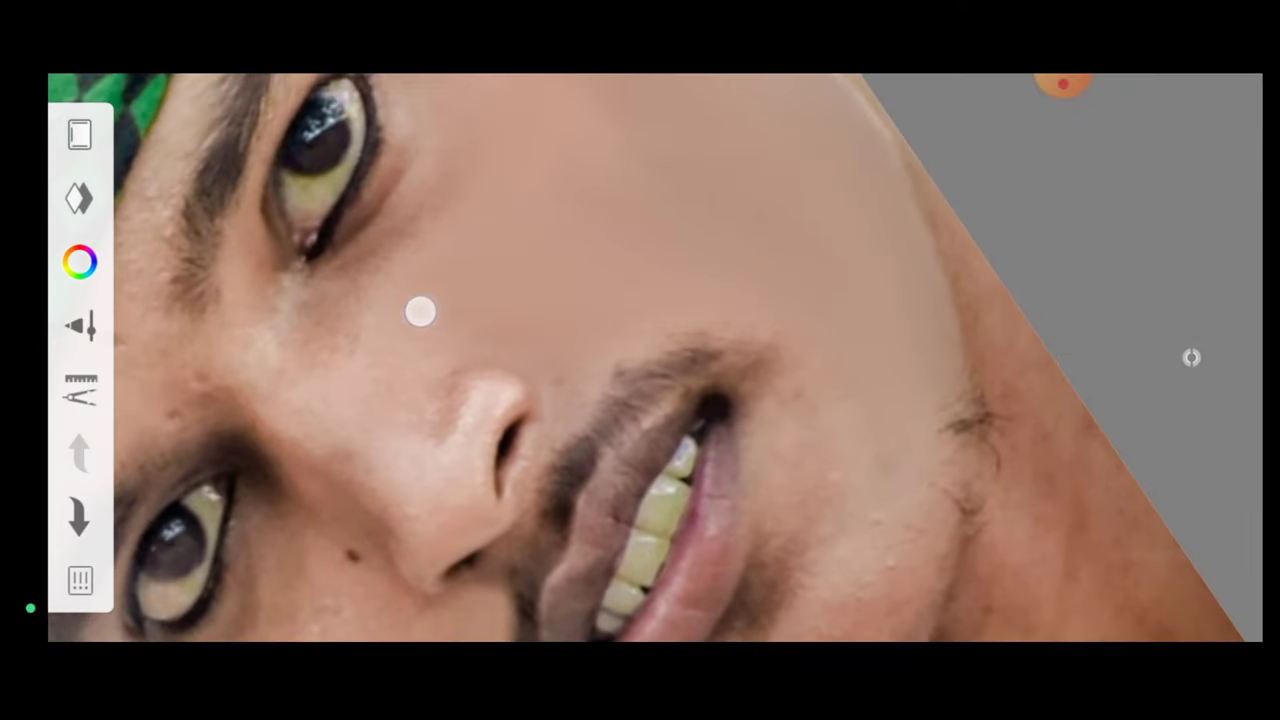
left_click_drag(420, 312, 368, 279)
mouse_move(771, 222)
left_mouse_down()
mouse_move(789, 260)
mouse_move(706, 252)
left_mouse_up()
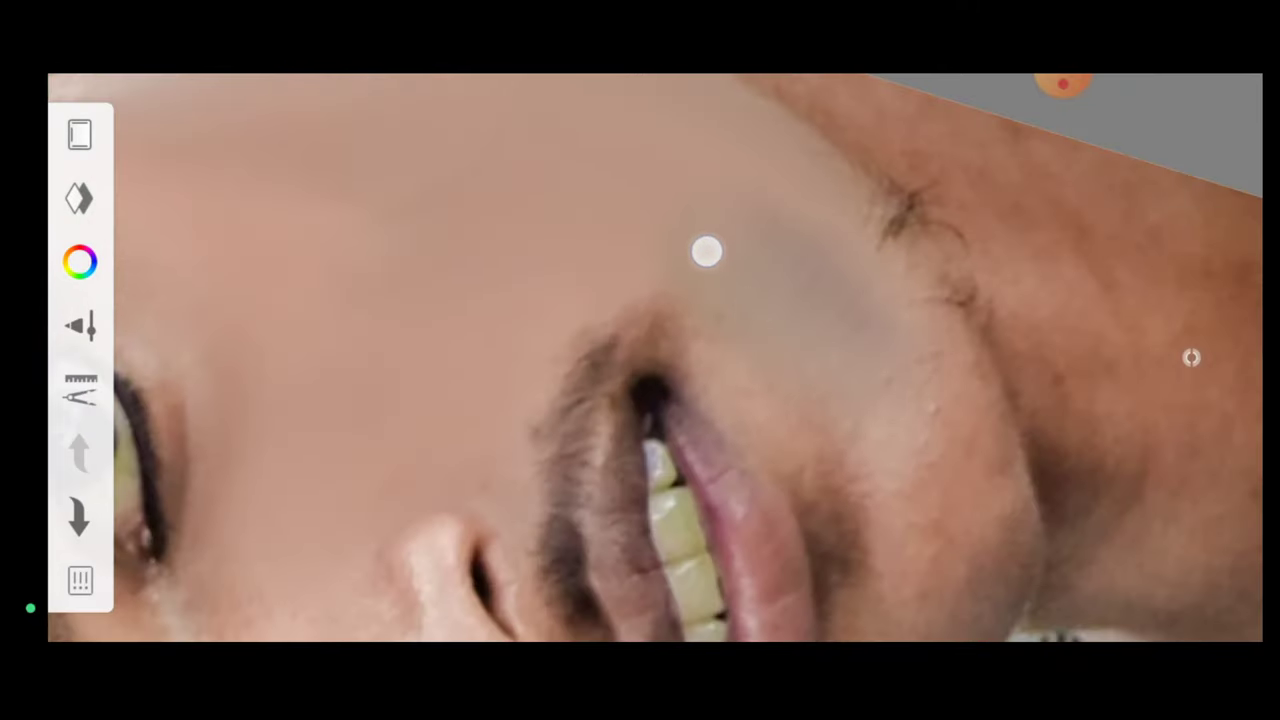
left_click_drag(832, 277, 760, 557)
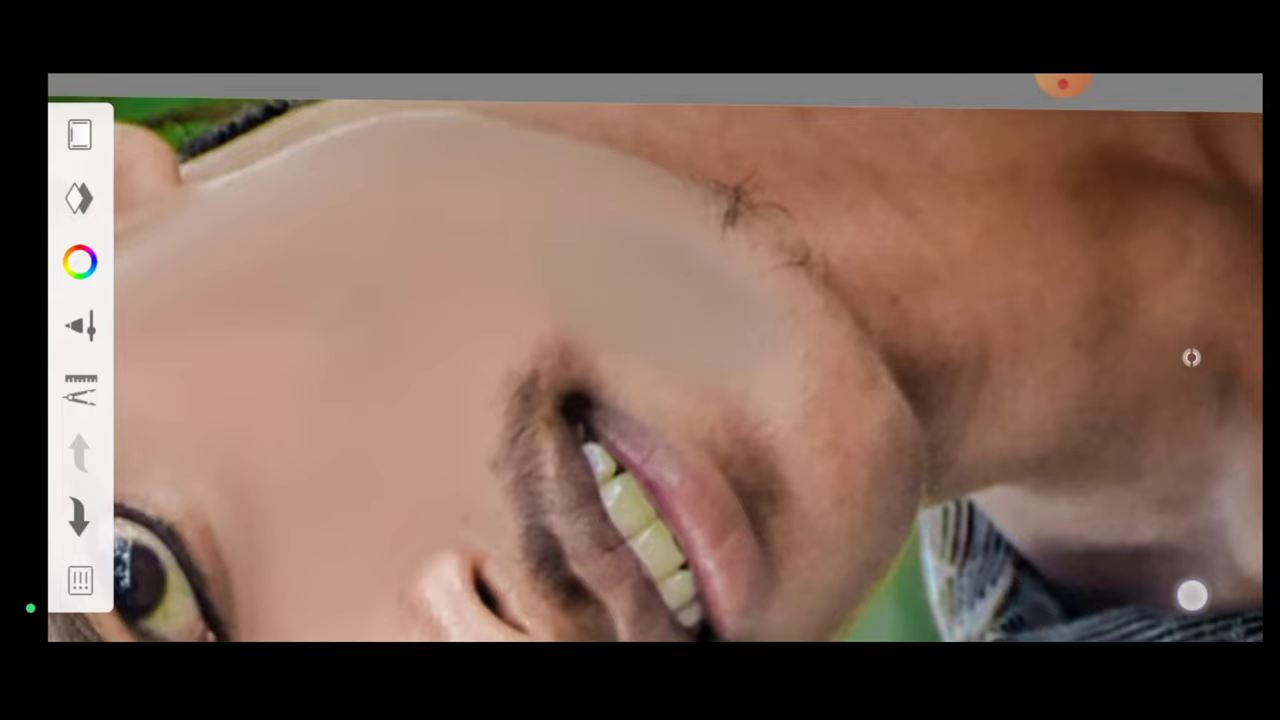
Step: Smooth the skin around the mouth, jaw and neck
left_click(1204, 610)
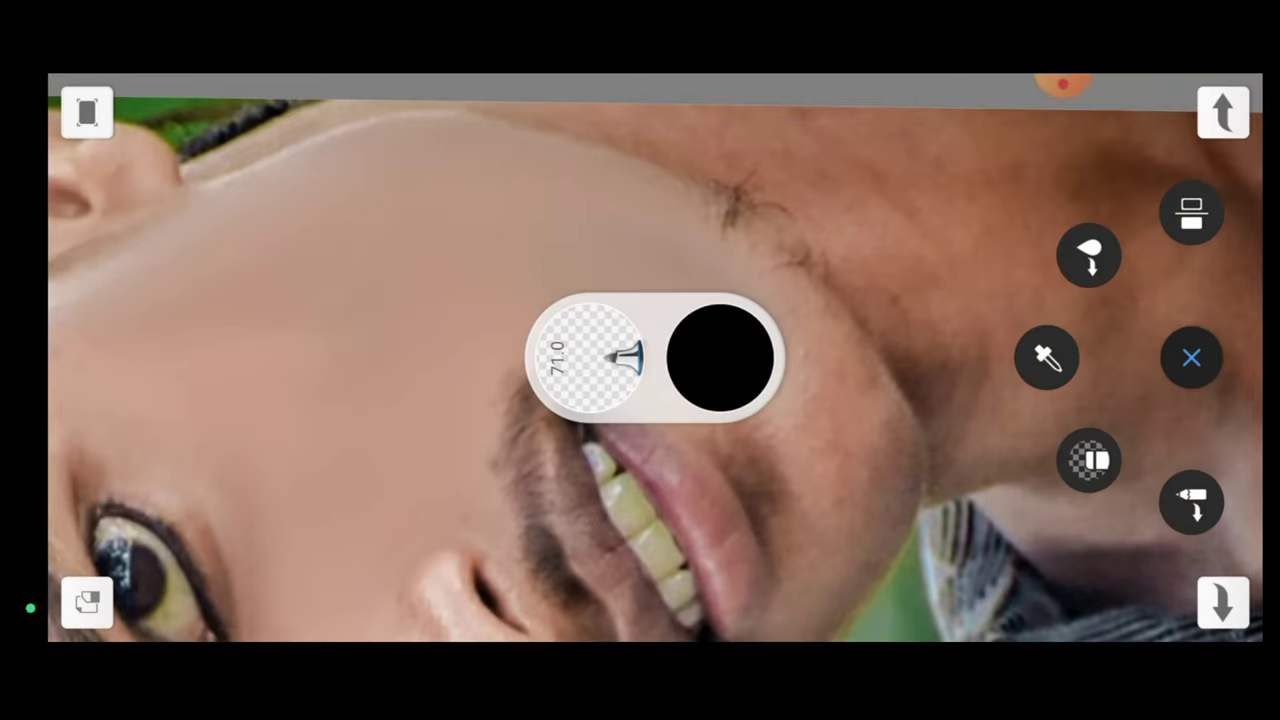
mouse_move(1191, 357)
left_mouse_down()
mouse_move(1205, 363)
mouse_move(748, 511)
left_mouse_up()
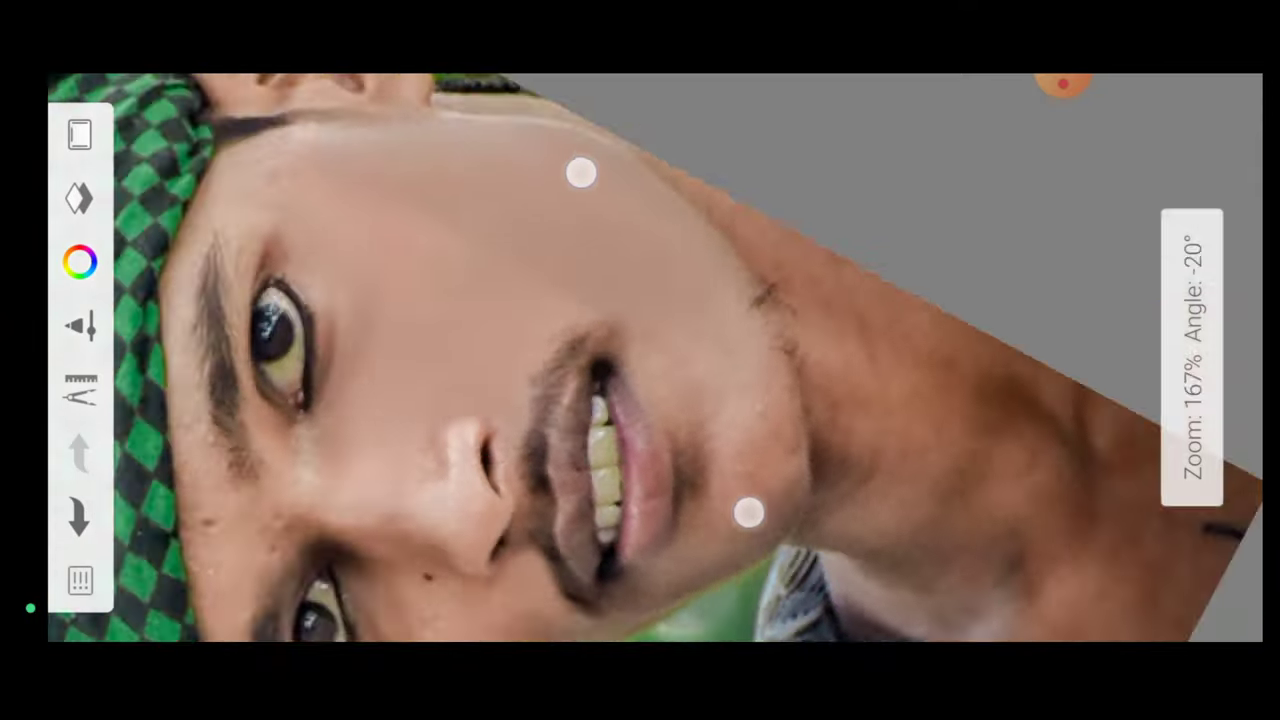
left_click_drag(857, 174, 695, 279)
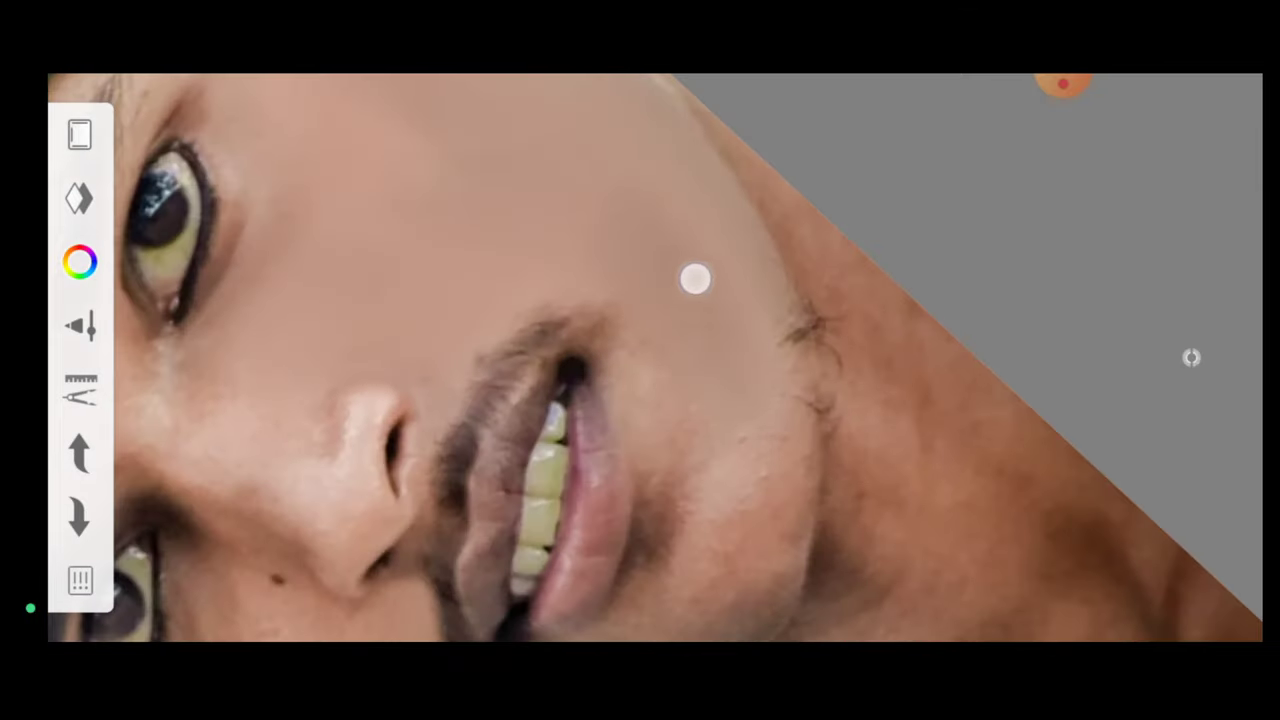
left_click_drag(699, 392, 655, 248)
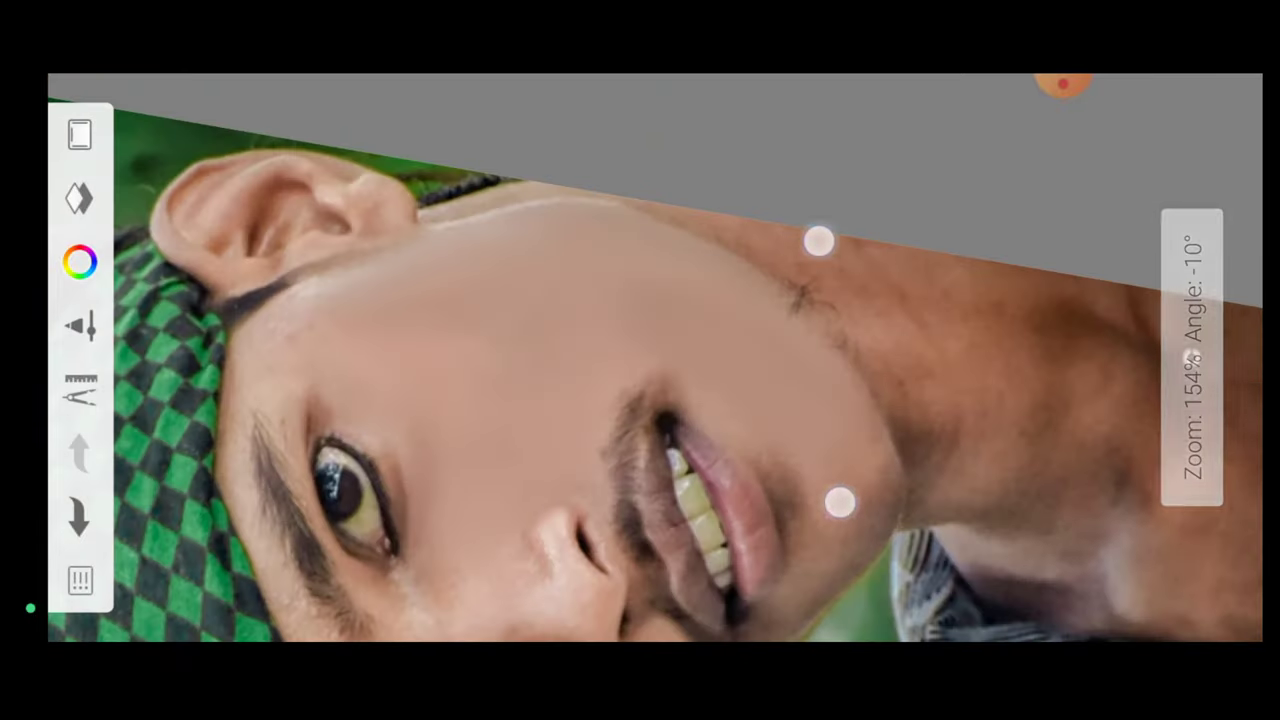
left_click_drag(838, 216, 517, 184)
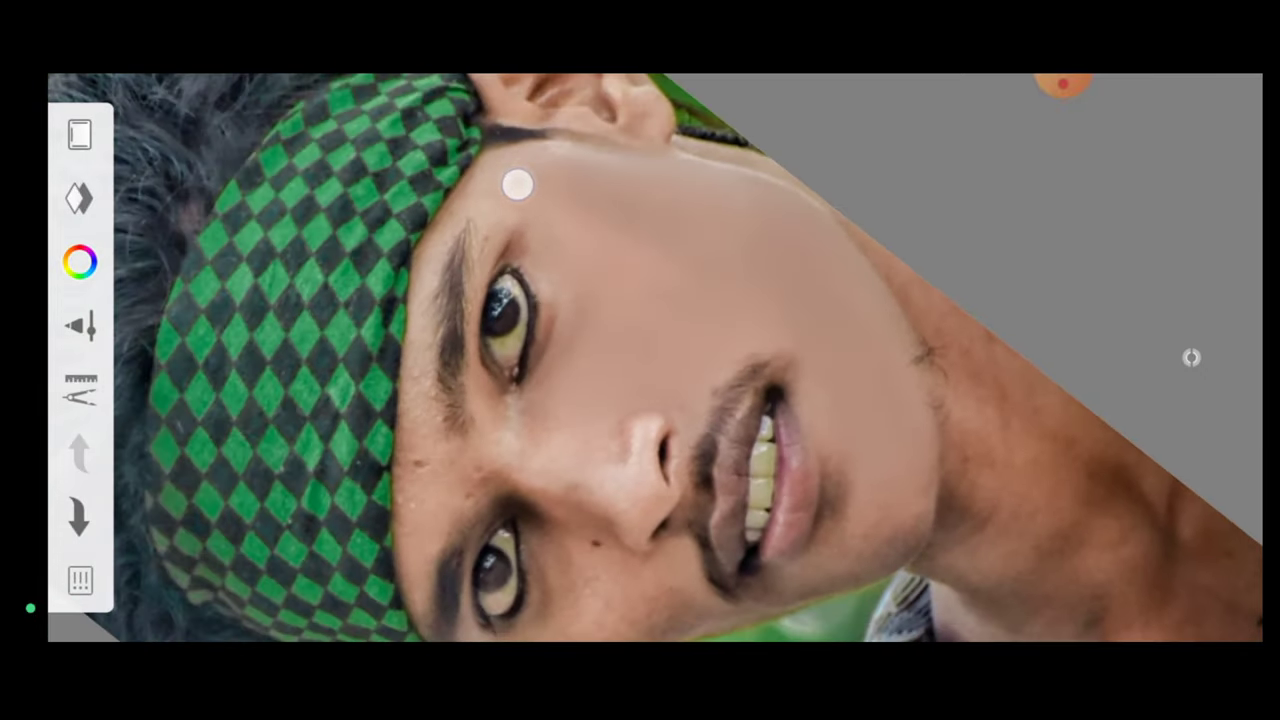
left_click_drag(707, 193, 590, 301)
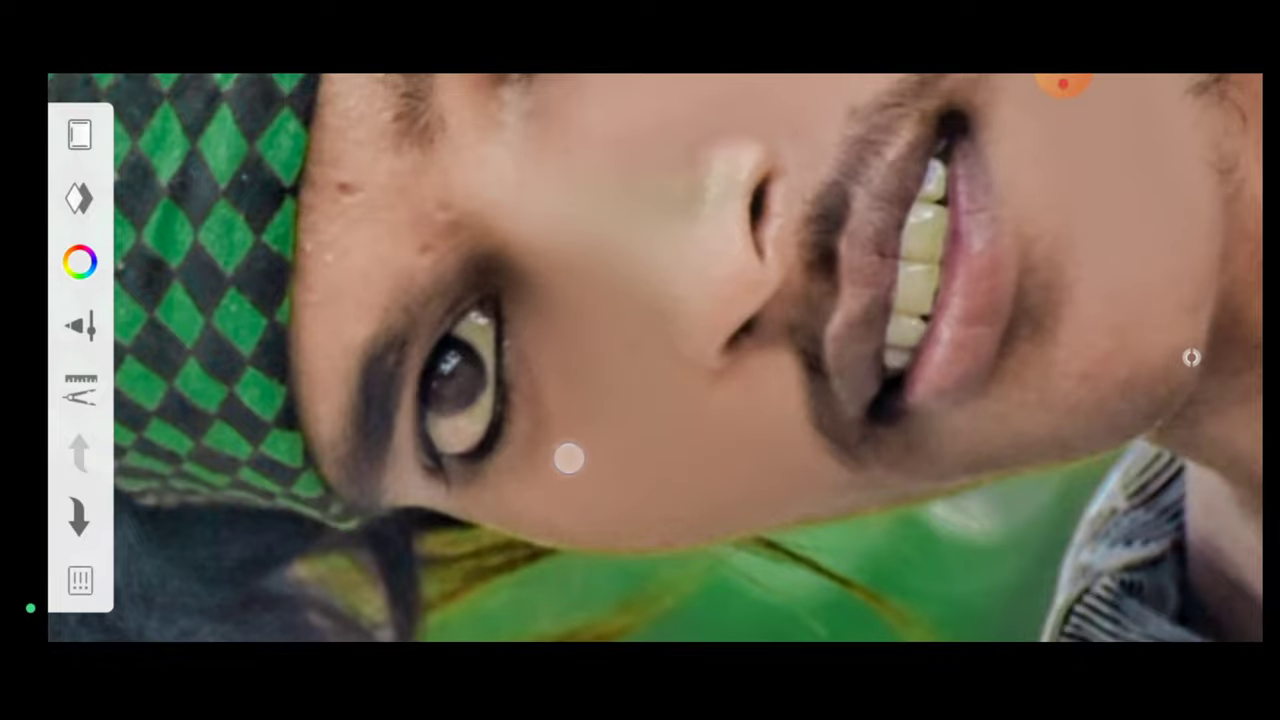
mouse_move(569, 458)
left_mouse_down()
mouse_move(753, 540)
mouse_move(597, 262)
left_mouse_up()
left_click_drag(700, 322, 659, 249)
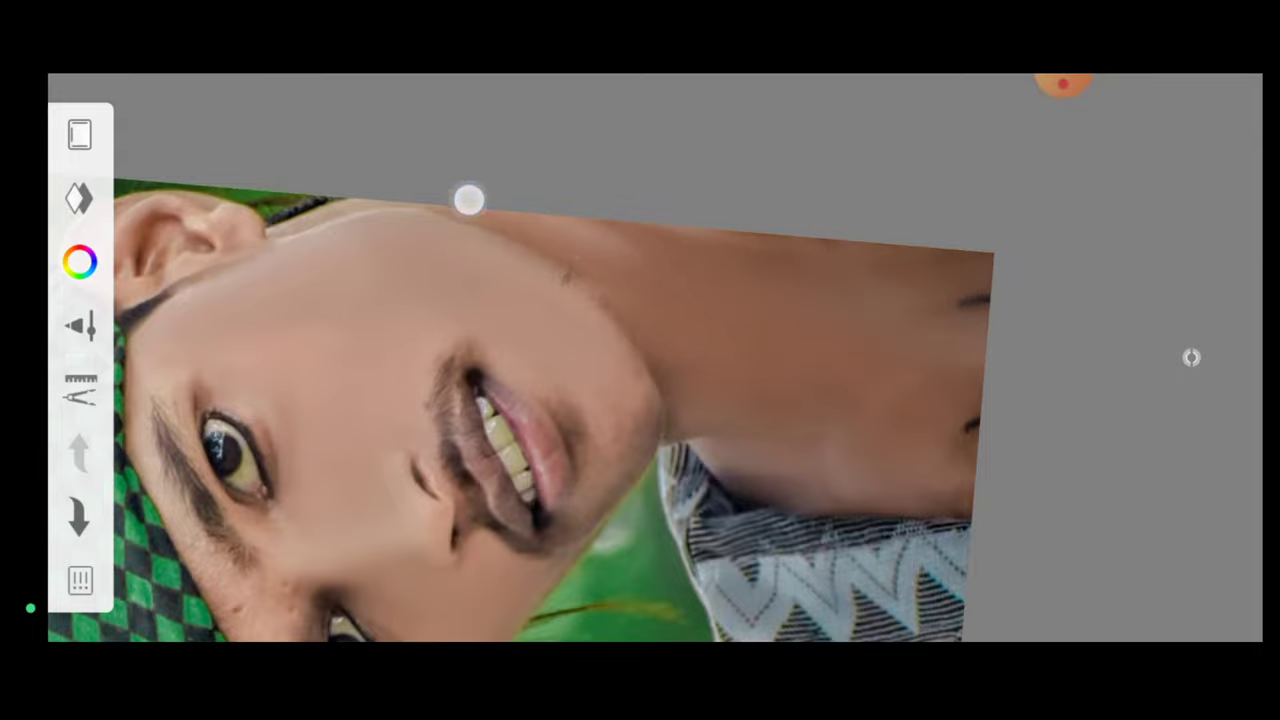
Step: Pan down to the chin and neck, smudging away blemishes along the jaw and cheek
scroll(671, 369, "down", 5)
scroll(677, 177, "up", 8)
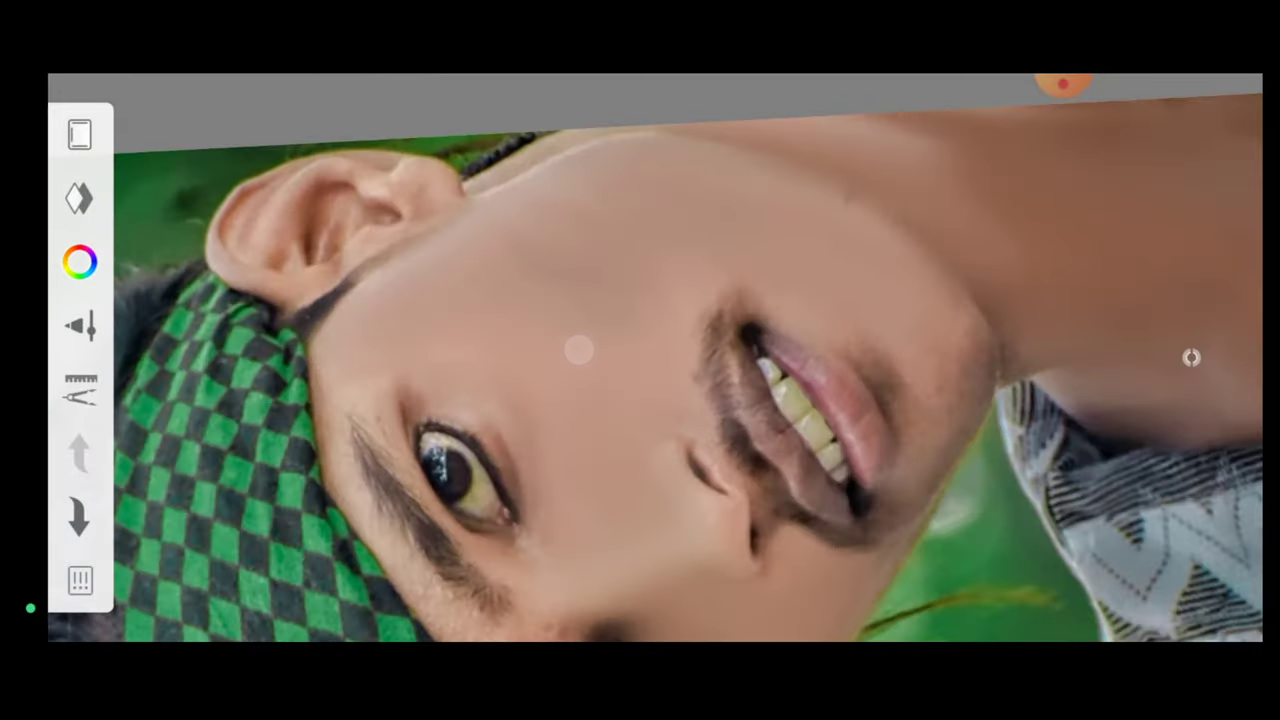
scroll(683, 347, "down", 4)
scroll(771, 330, "up", 3)
scroll(755, 367, "up", 3)
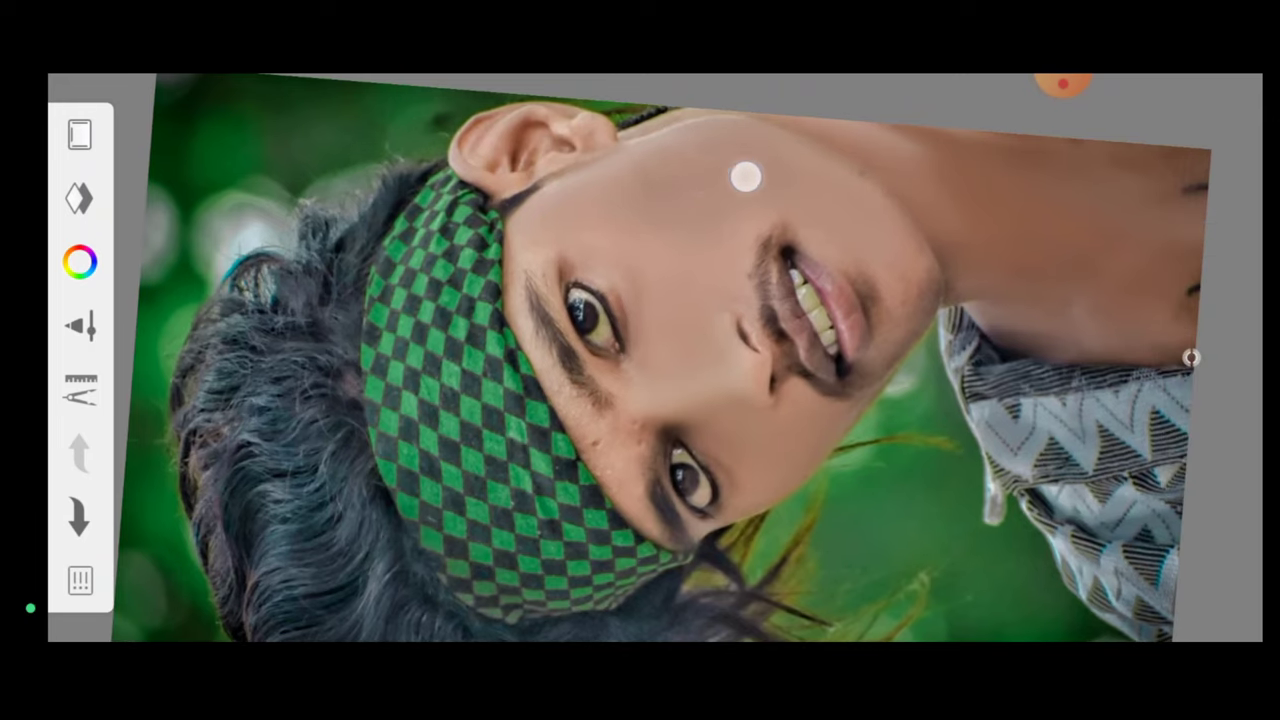
scroll(745, 177, "up", 3)
scroll(797, 180, "up", 4)
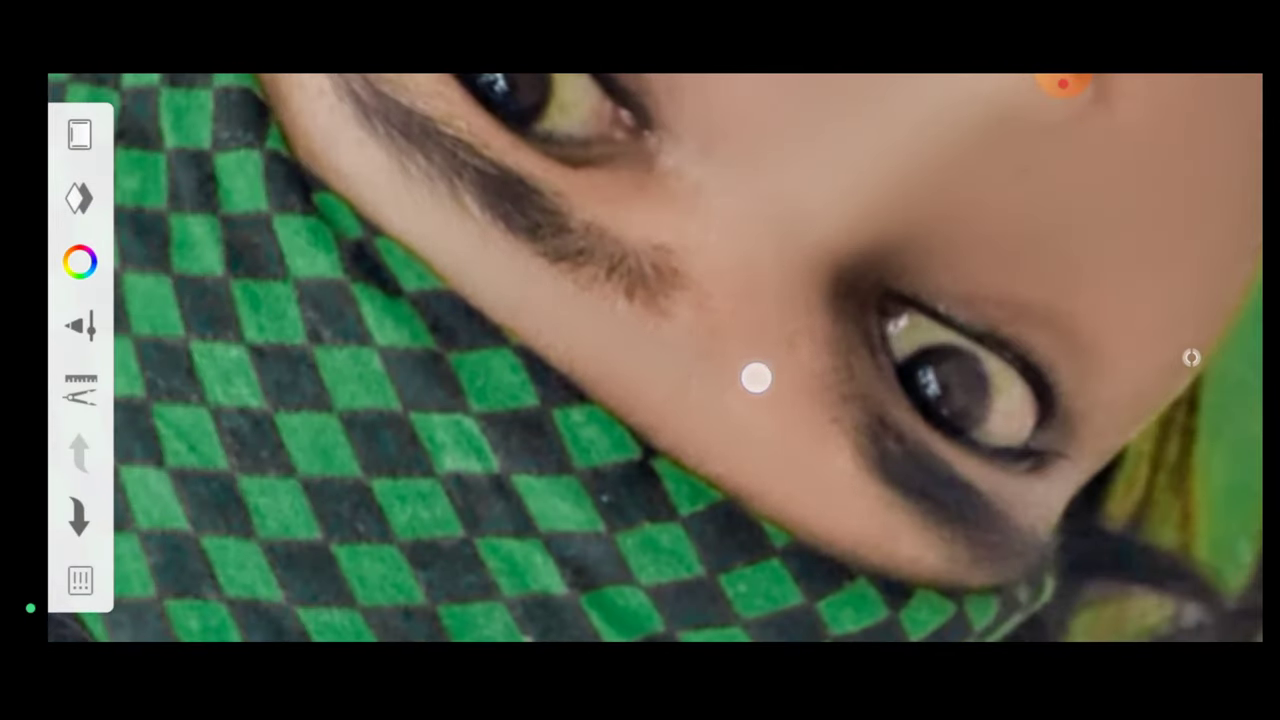
scroll(690, 355, "down", 3)
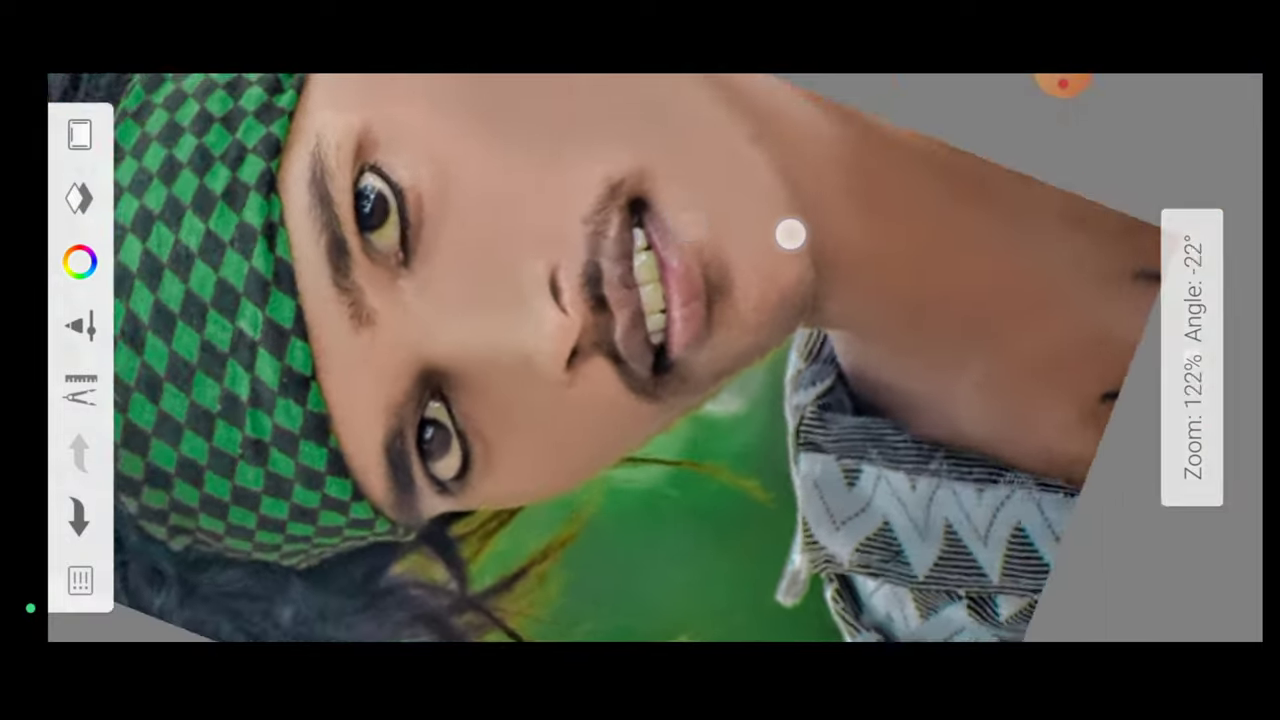
scroll(790, 234, "up", 5)
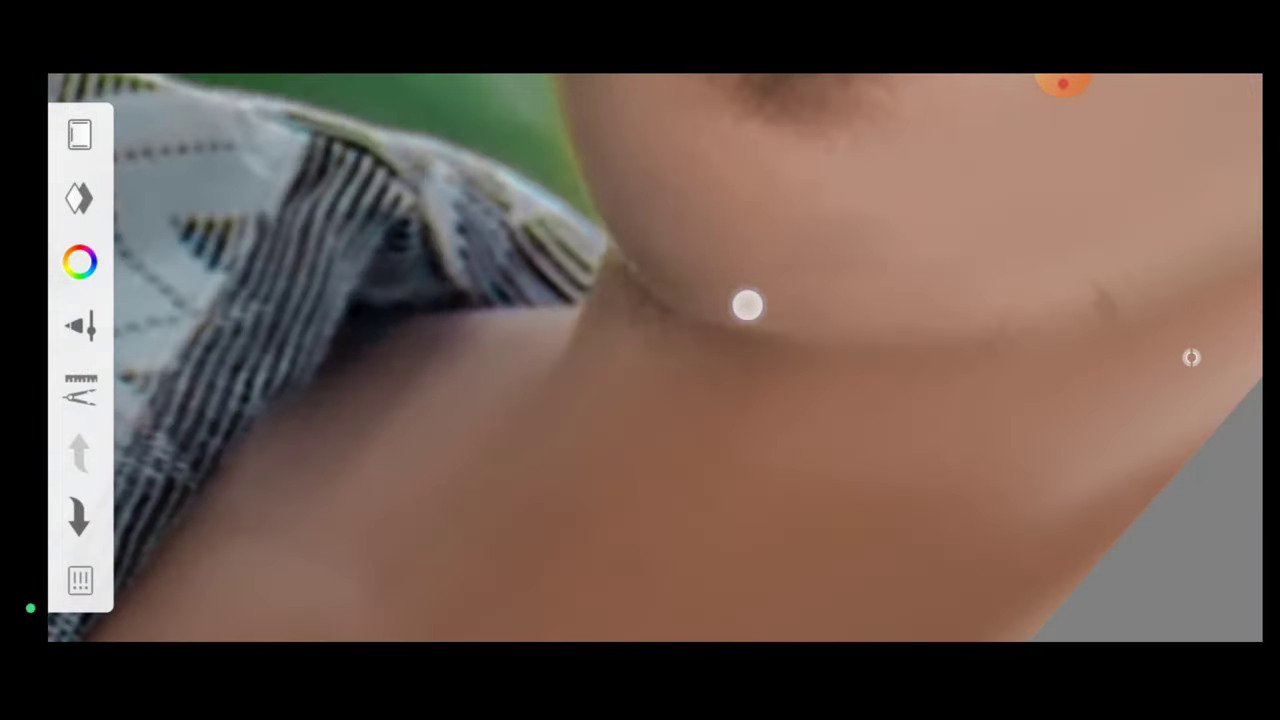
scroll(660, 270, "up", 3)
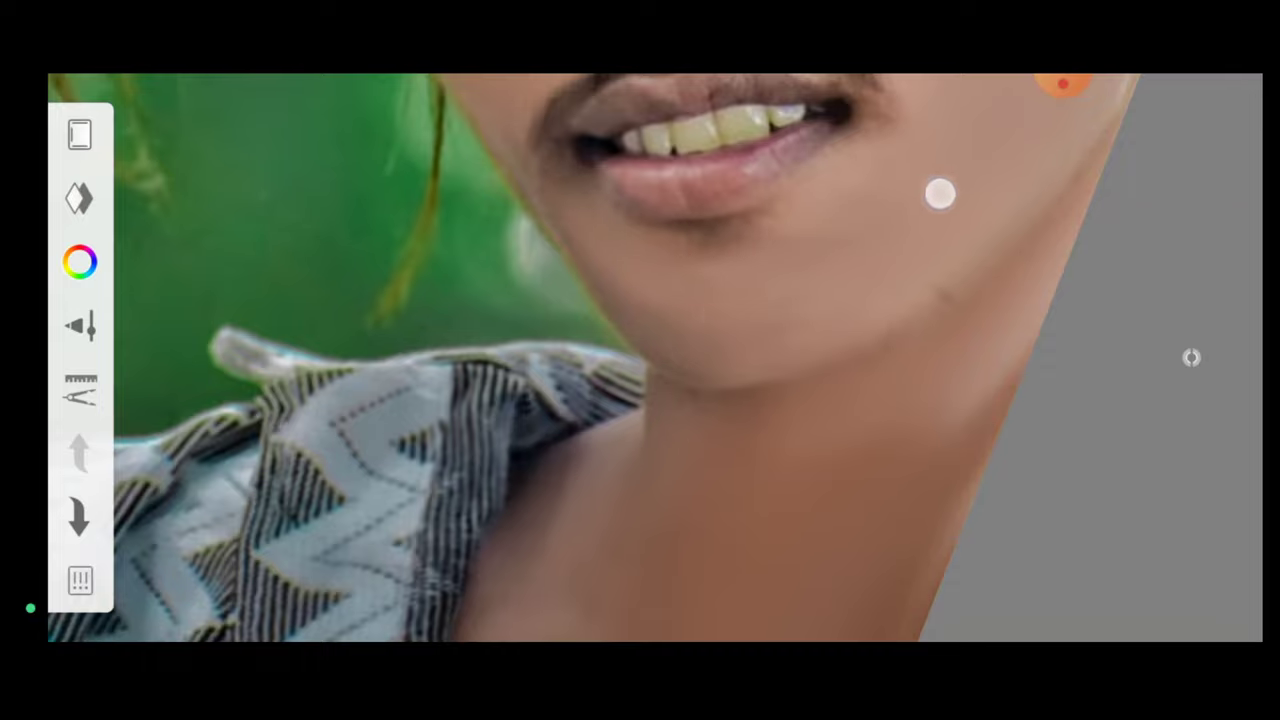
scroll(790, 310, "down", 3)
scroll(800, 330, "up", 3)
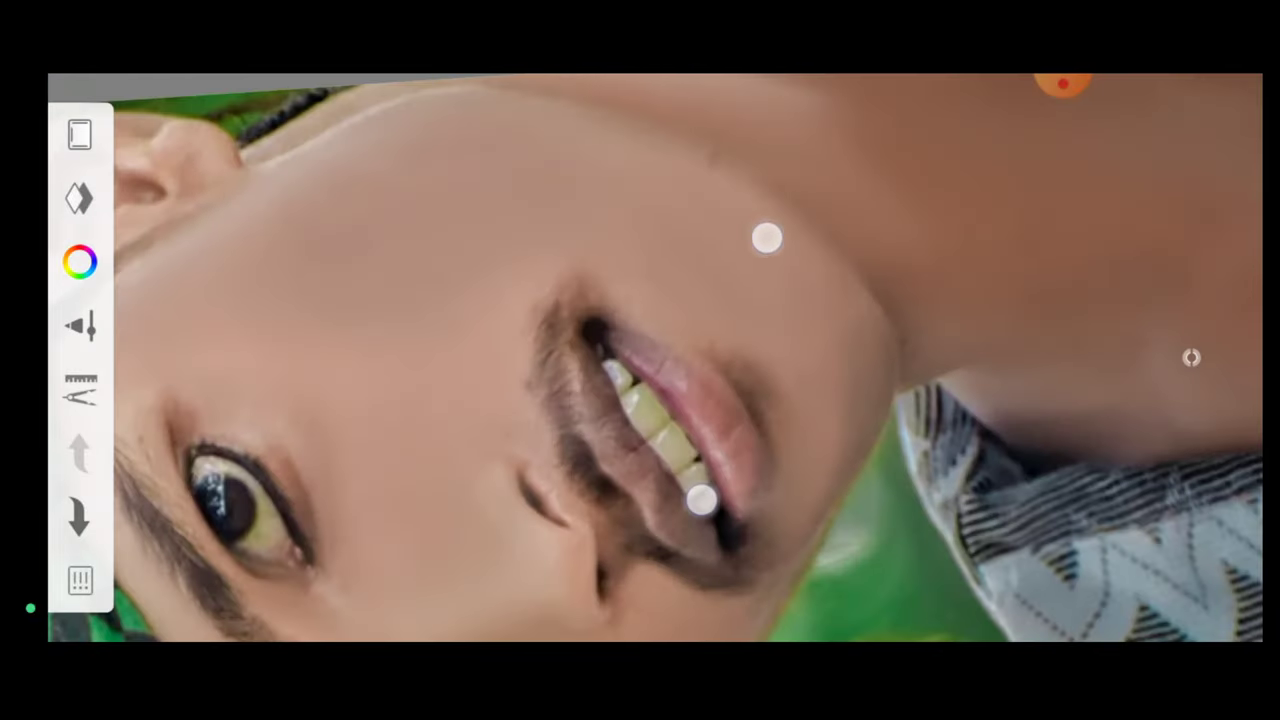
scroll(735, 370, "down", 5)
scroll(800, 370, "down", 3)
left_click(1063, 84)
left_click(1108, 189)
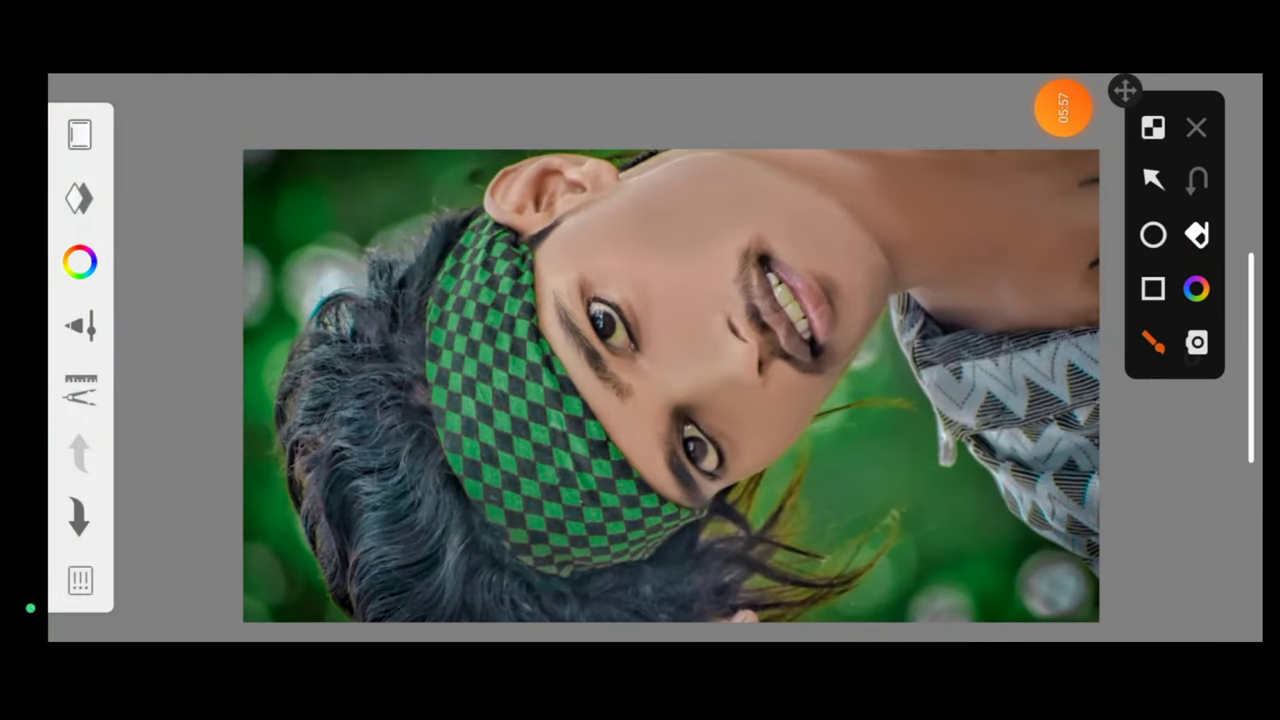
left_click(1153, 234)
left_click_drag(545, 95, 985, 540)
left_click(1153, 178)
left_click_drag(730, 170, 640, 238)
left_click_drag(870, 455, 770, 420)
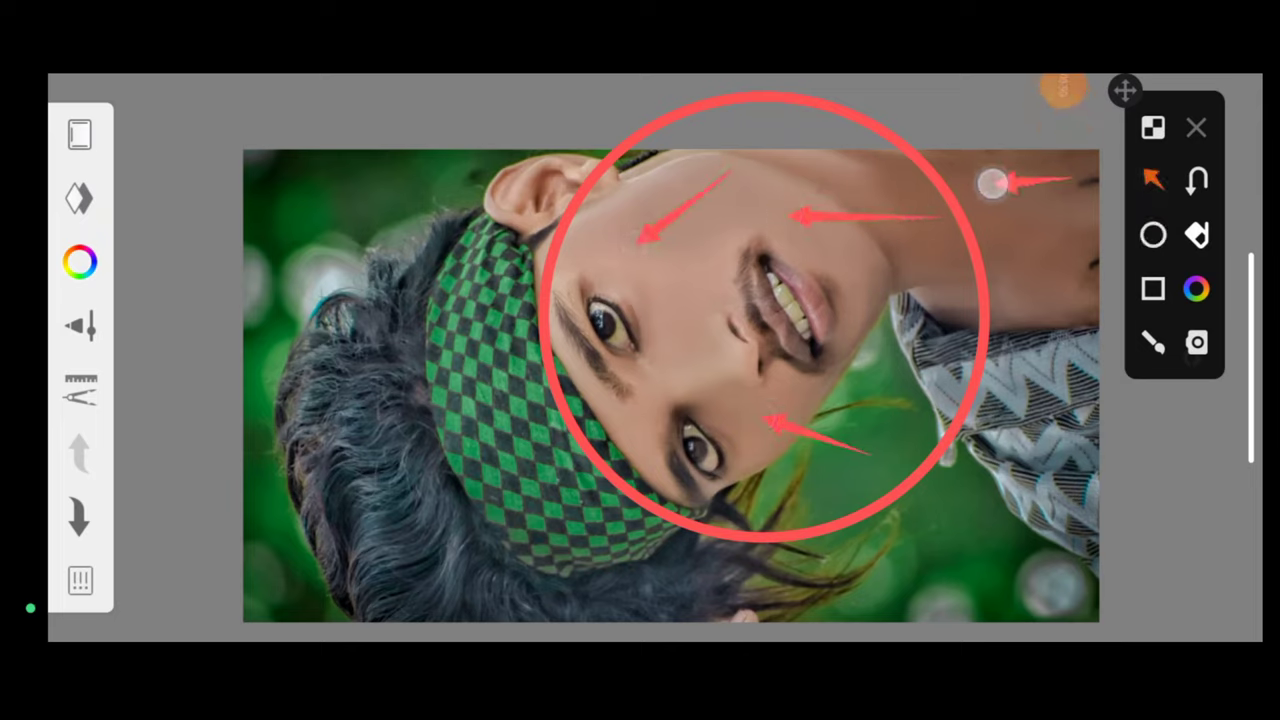
left_click_drag(1068, 300, 995, 300)
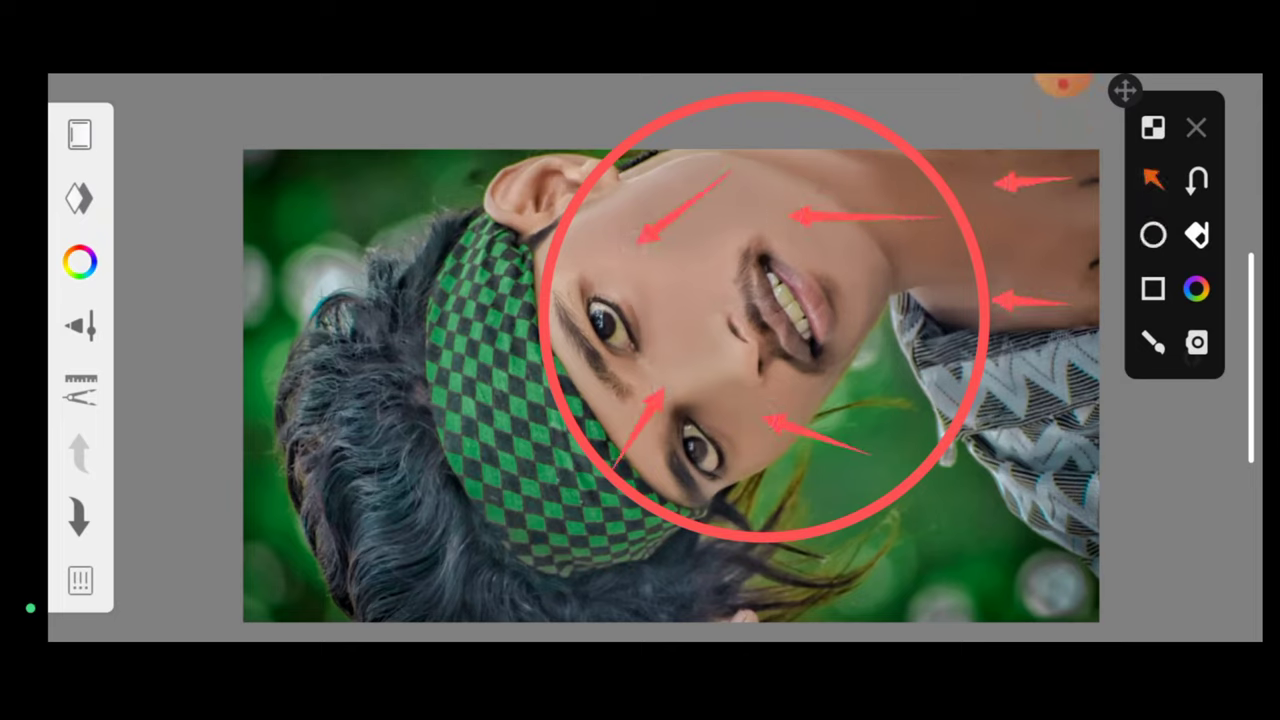
left_click(1196, 127)
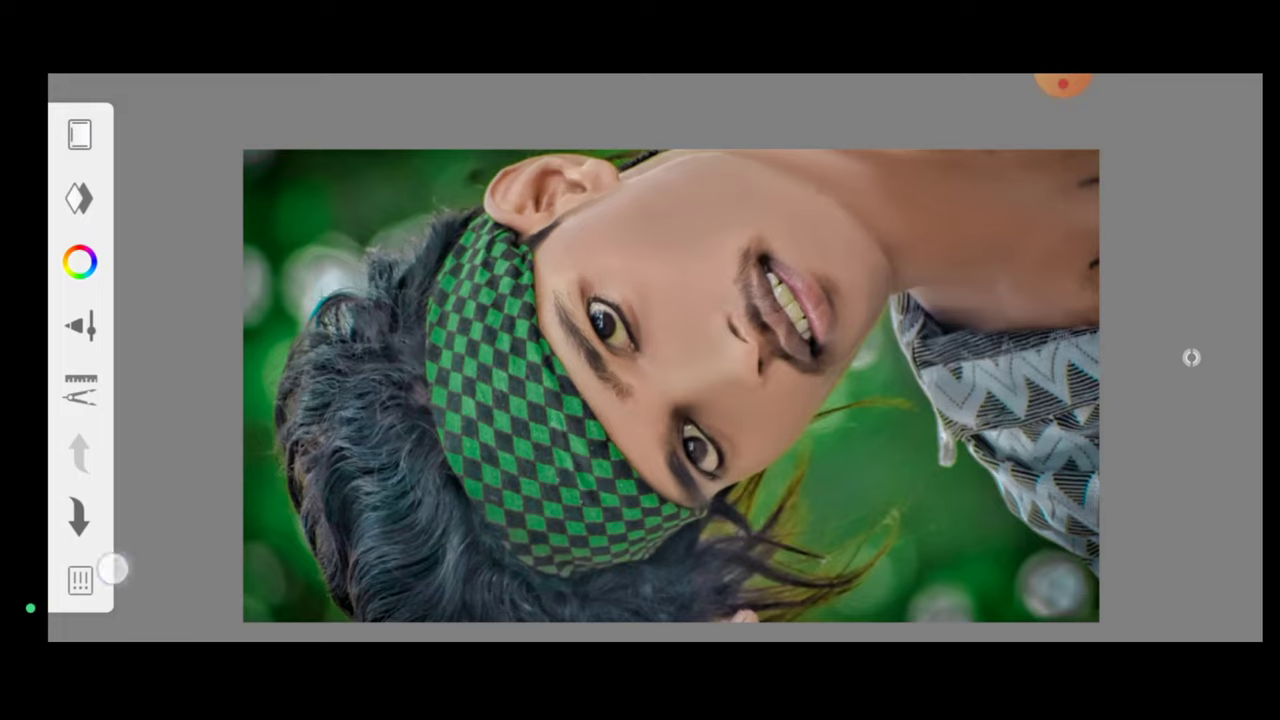